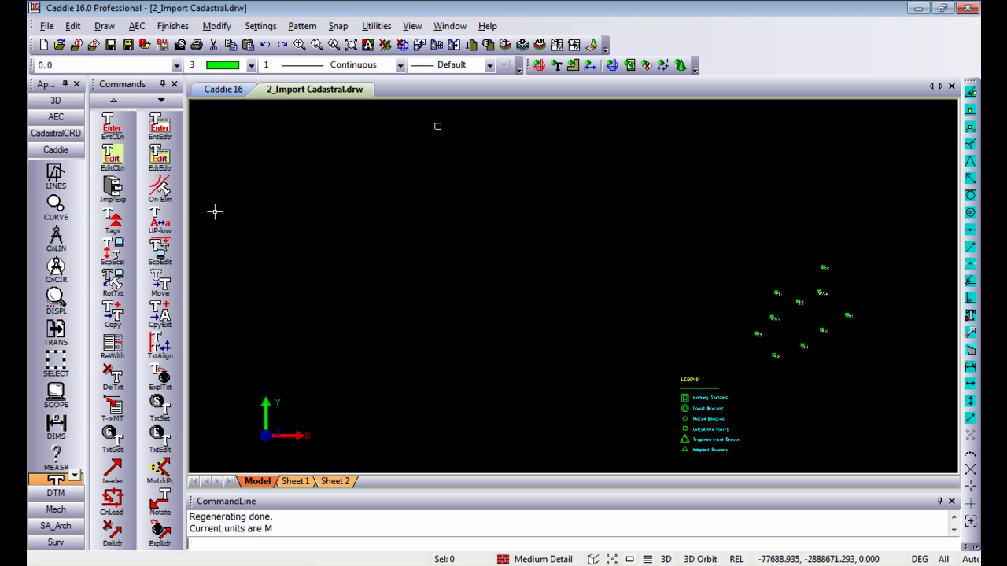
Start a coordinate file import with the ImportCRD command of the CadastralCRD application.
left_click(63, 135)
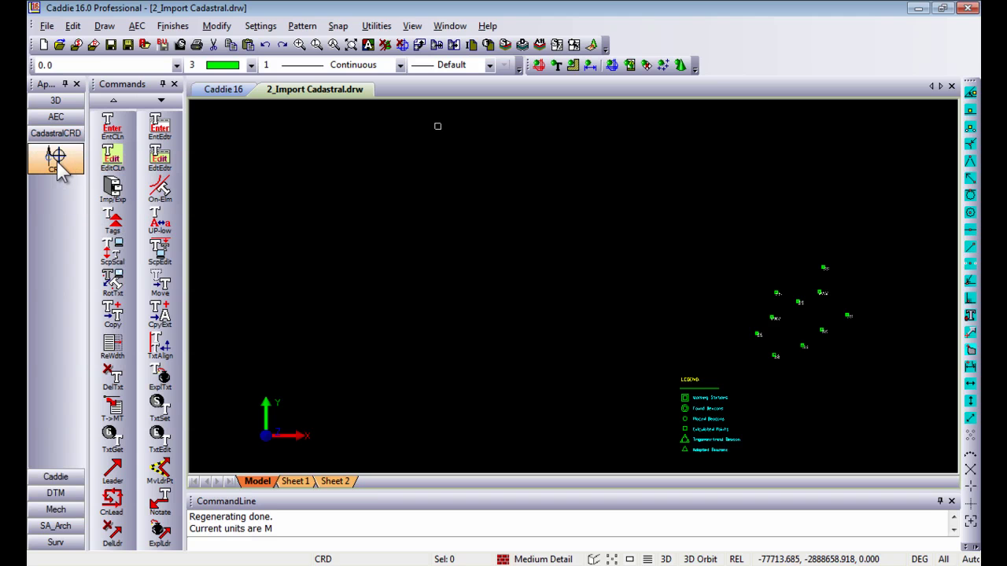
left_click(60, 165)
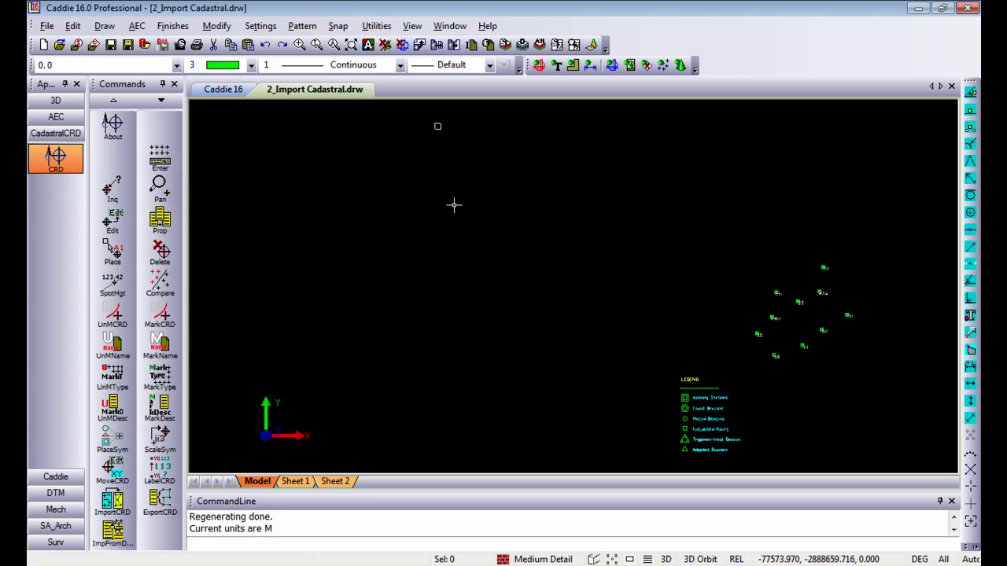
middle_click_drag(464, 204, 467, 203)
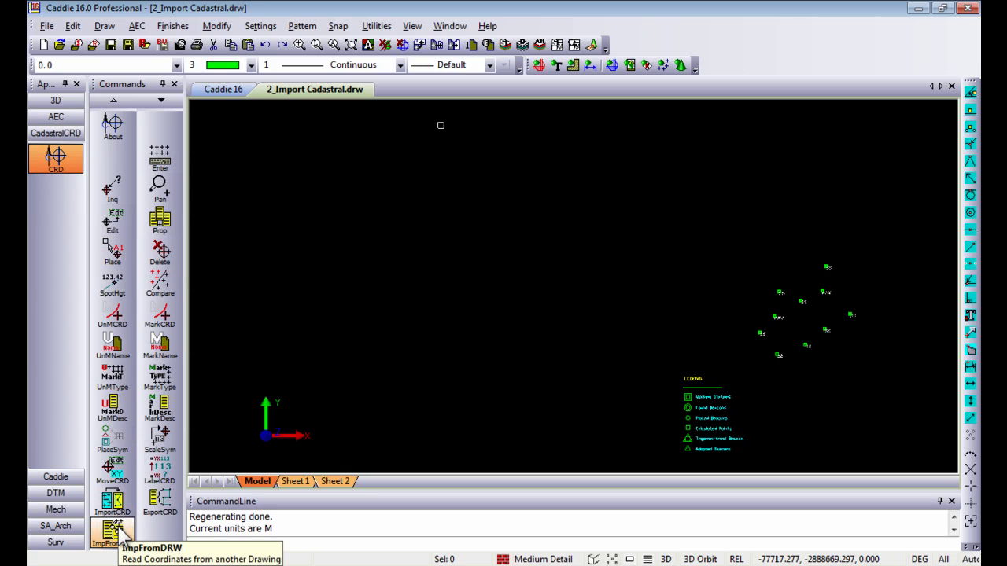
left_click(115, 506)
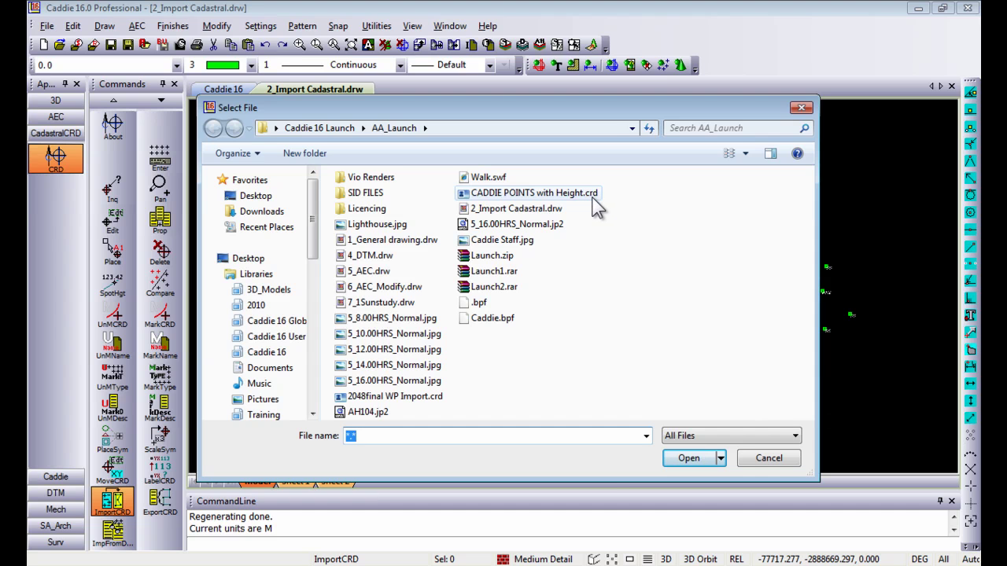
Inspect the point names, coordinates, heights, types and descriptions in CADDIE POINTS with Height.crd using Notepad, and close the file.
right_click(572, 195)
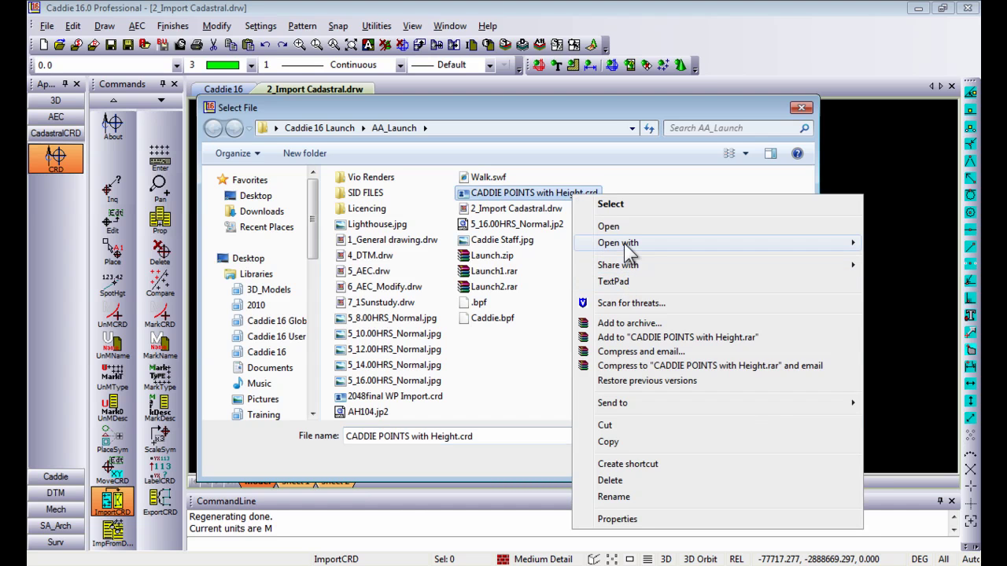
mouse_move(624, 243)
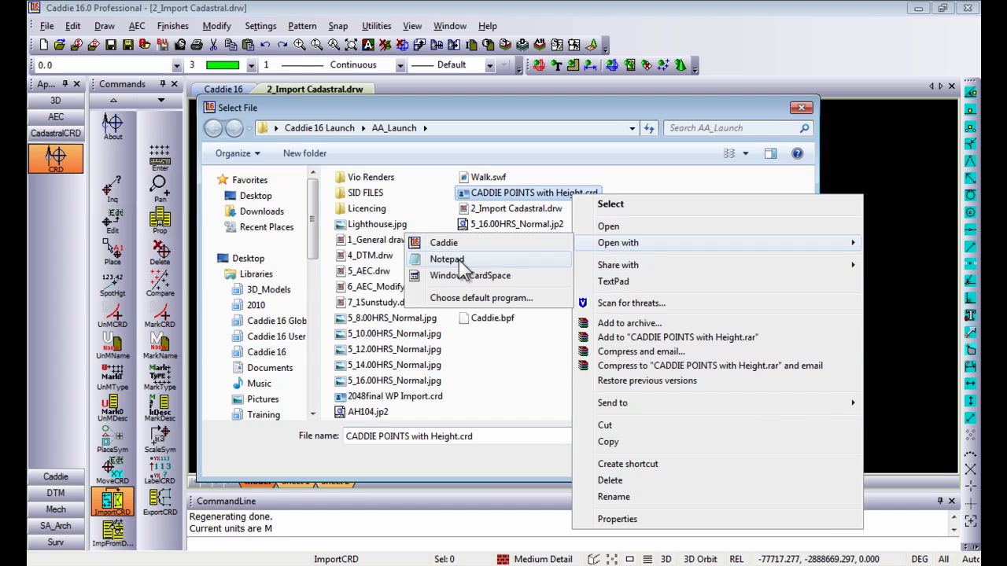
left_click(446, 259)
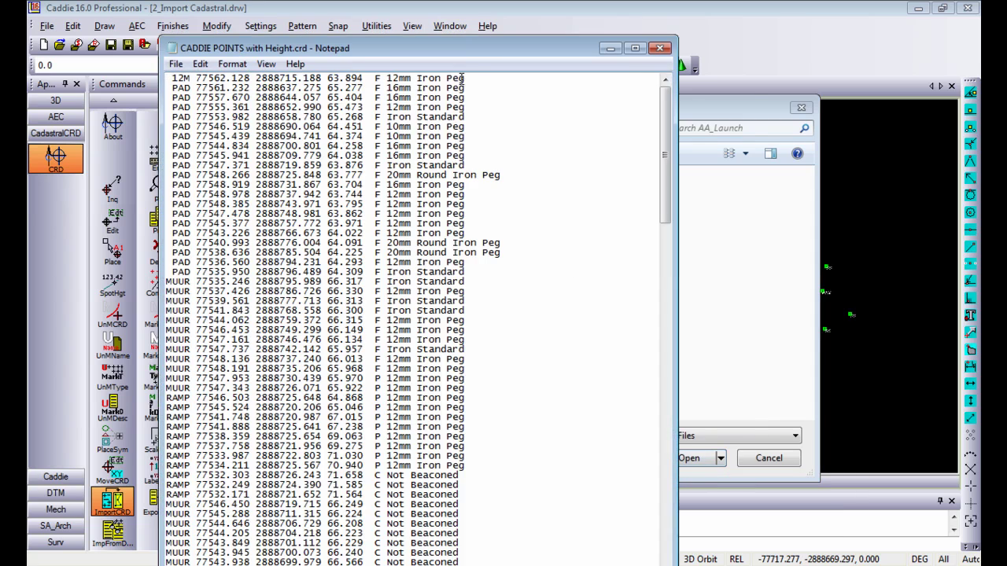
left_click_drag(460, 49, 547, 24)
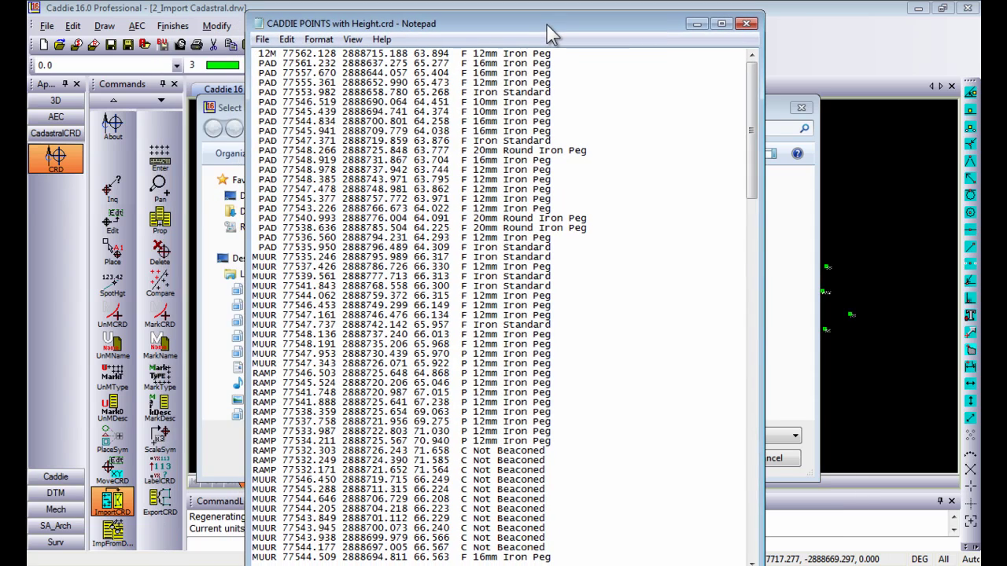
left_click_drag(253, 53, 276, 54)
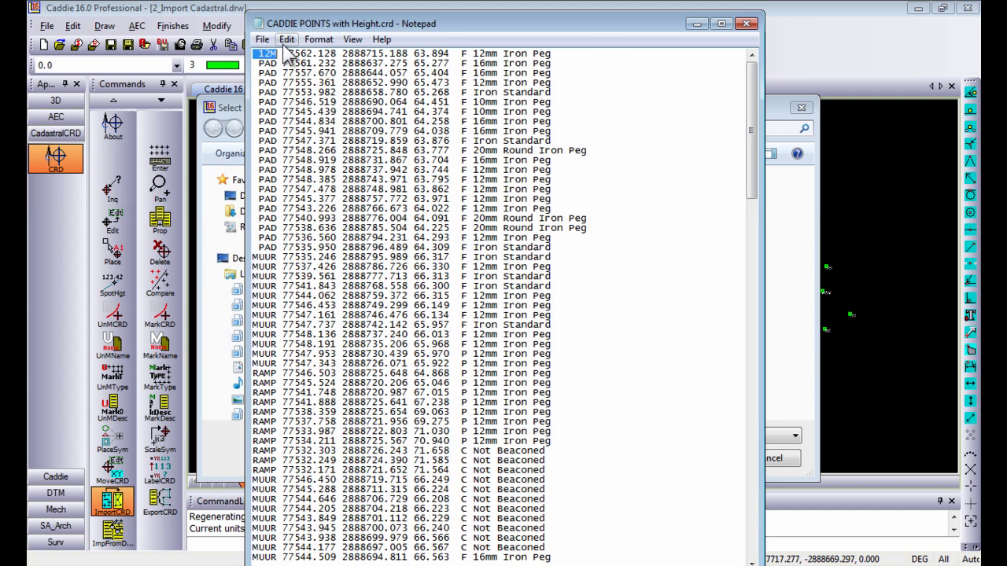
left_click_drag(282, 53, 555, 53)
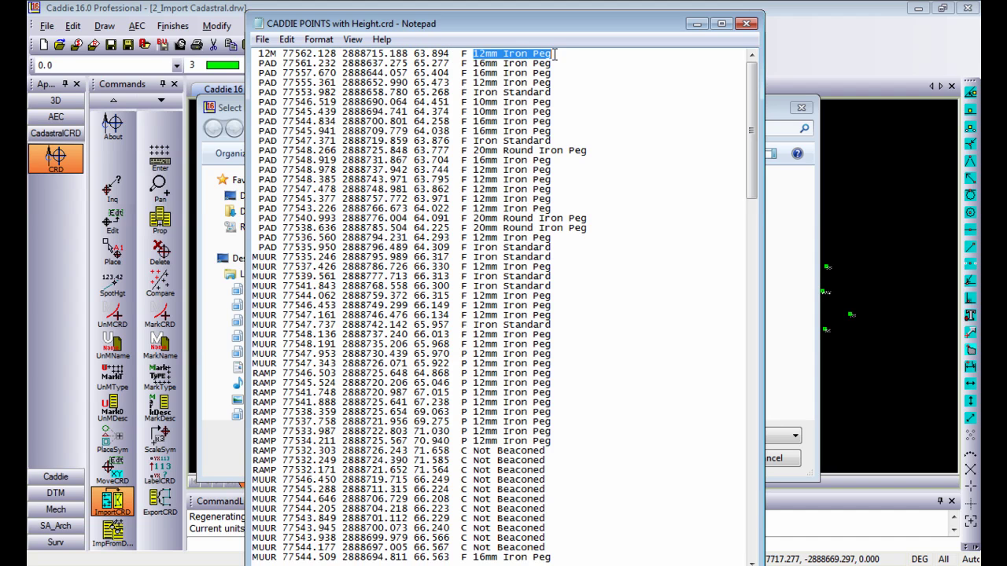
left_click(747, 24)
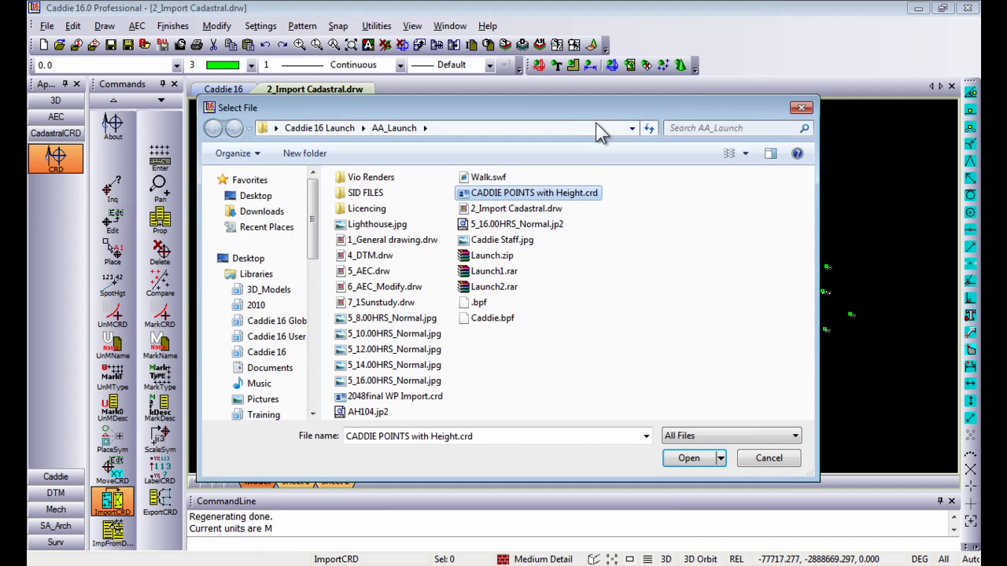
Import the coordinate points from CADDIE POINTS with Height.crd into the drawing.
left_click_drag(542, 103, 549, 112)
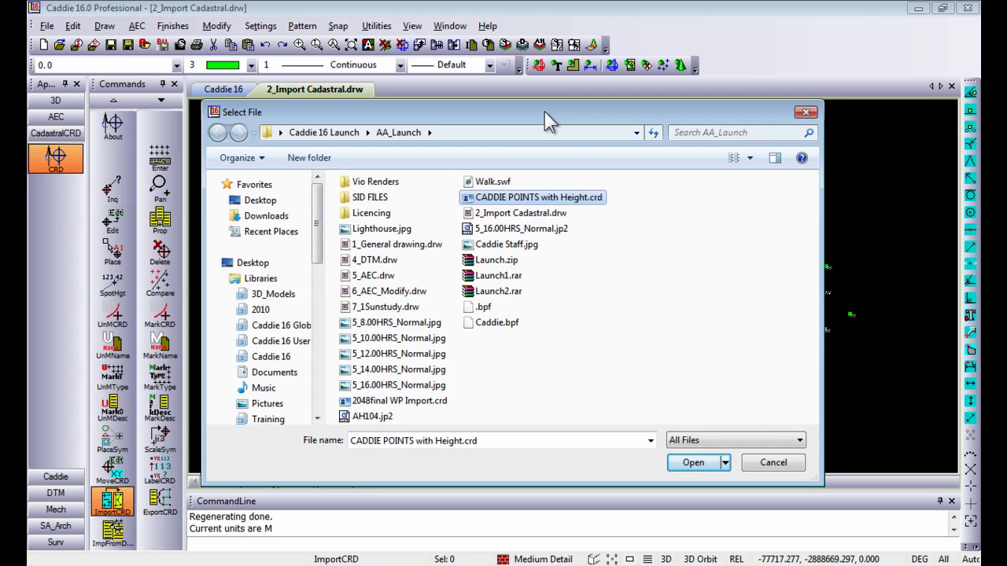
left_click_drag(523, 111, 529, 109)
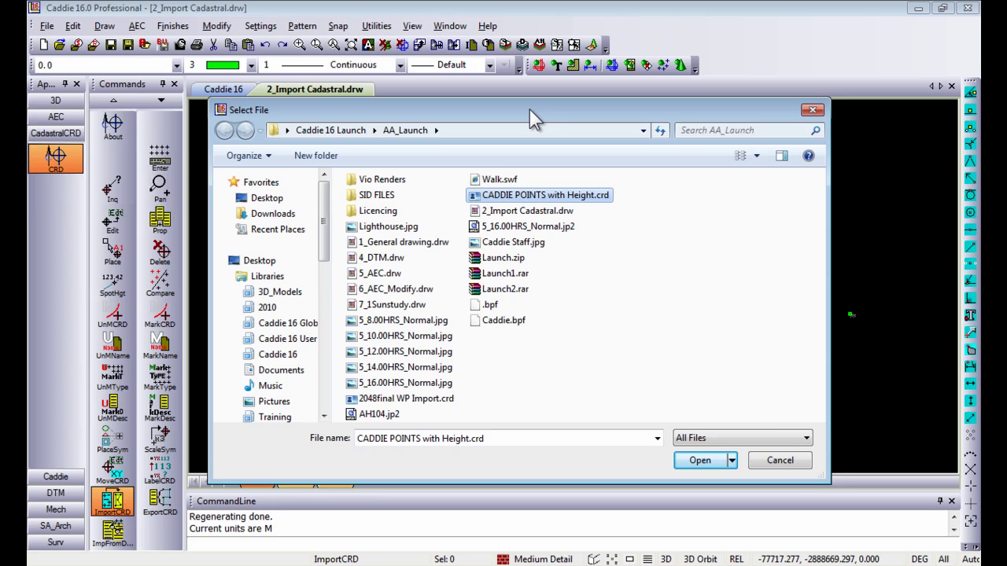
left_click_drag(529, 110, 529, 105)
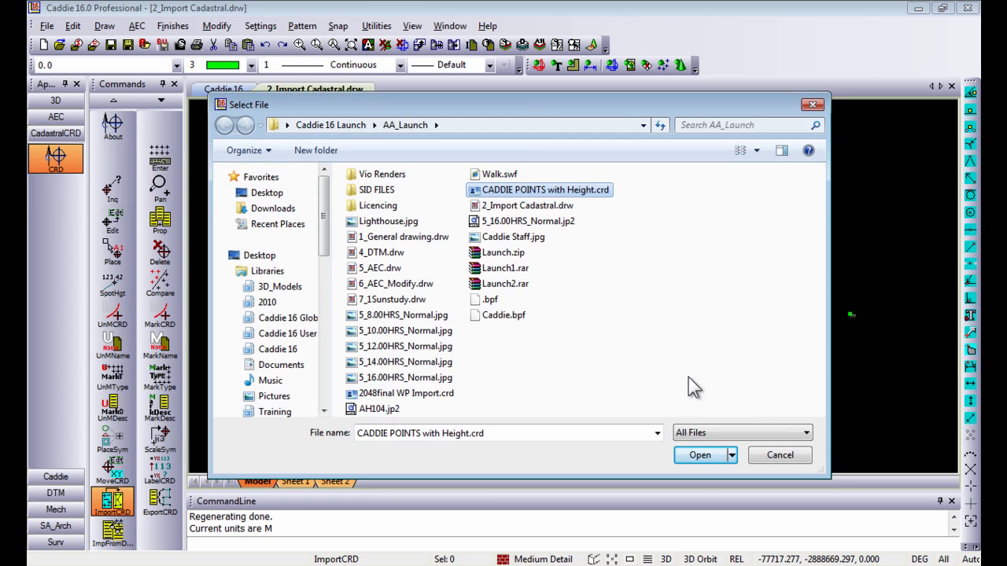
left_click(701, 456)
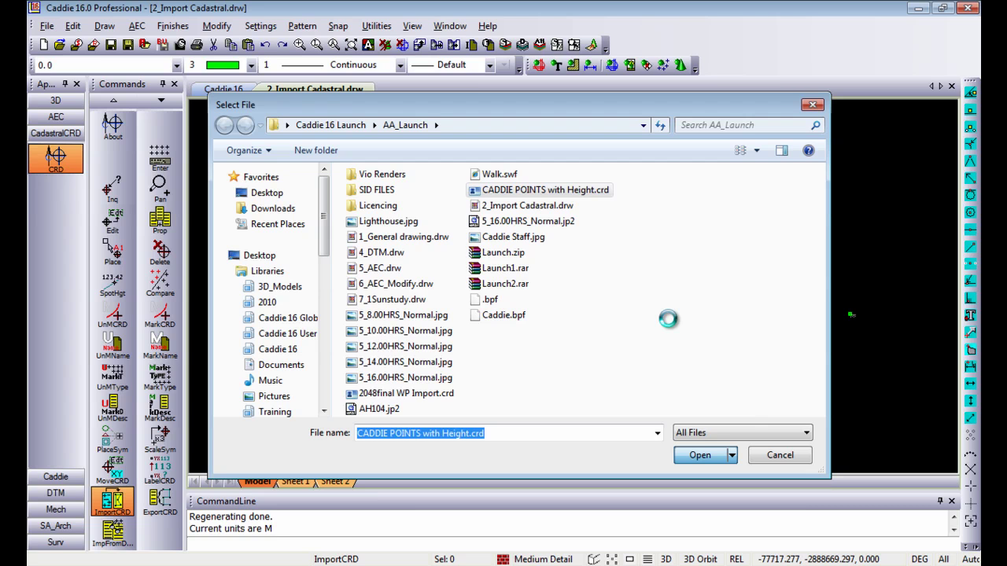
Examine the imported points in a tilted 3D view and their name labels up close in plan view.
scroll(580, 294, "up", 3)
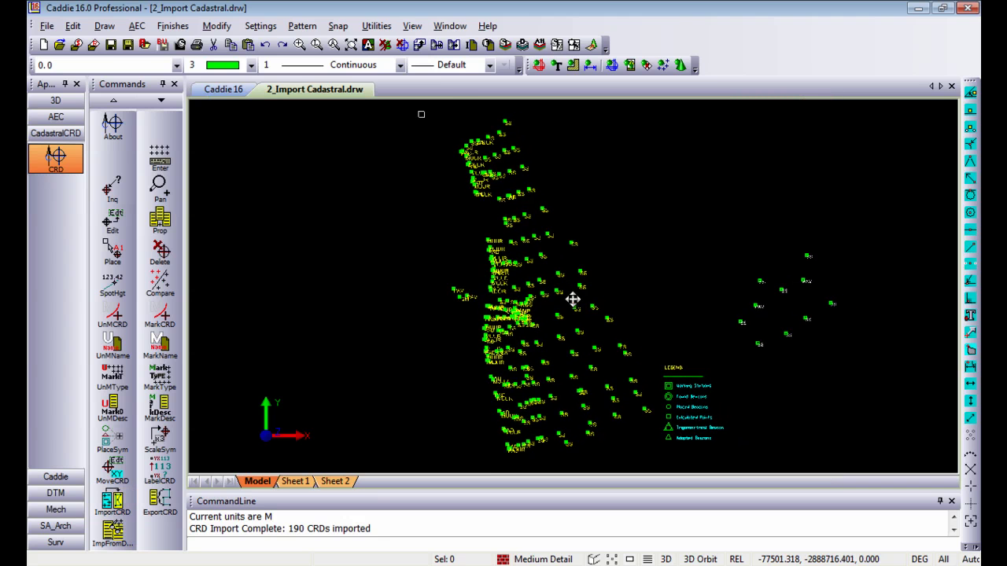
mouse_move(549, 416)
middle_mouse_down("shift")
mouse_move(553, 173)
mouse_move(554, 203)
mouse_move(520, 216)
mouse_move(575, 229)
mouse_move(612, 289)
middle_mouse_up("shift")
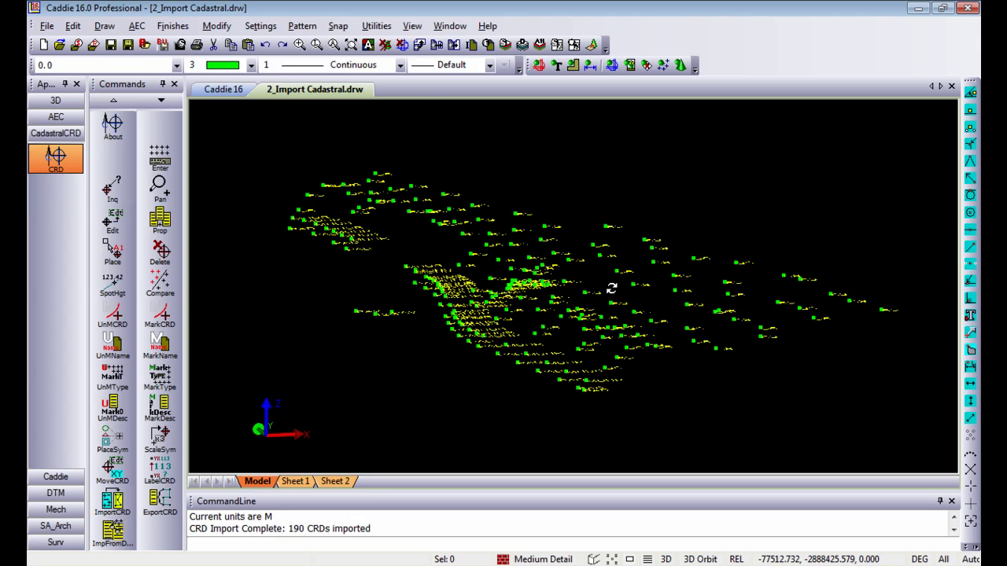
left_click(412, 26)
left_click(458, 354)
scroll(478, 334, "up", 5)
scroll(478, 322, "up", 2)
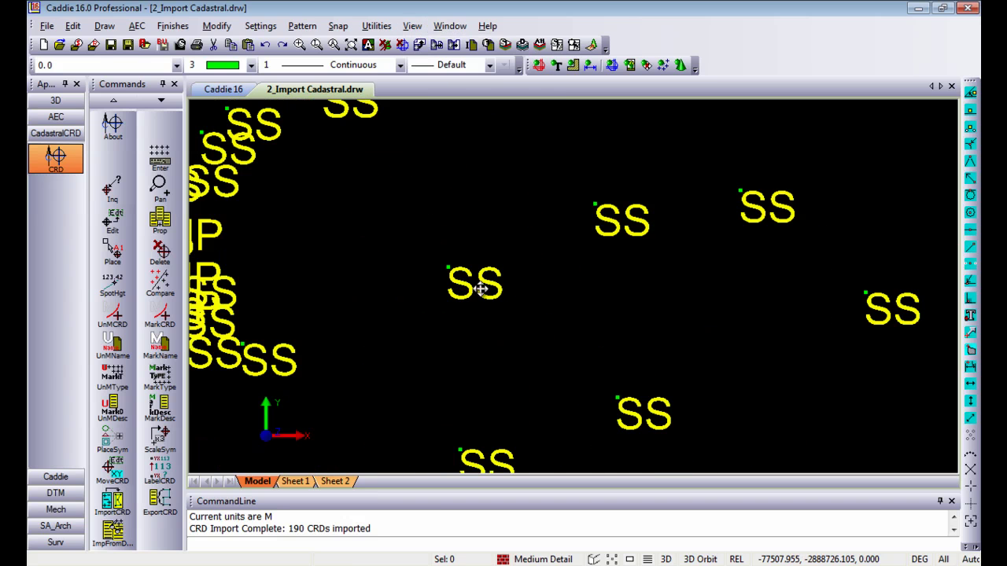
scroll(511, 289, "up", 3)
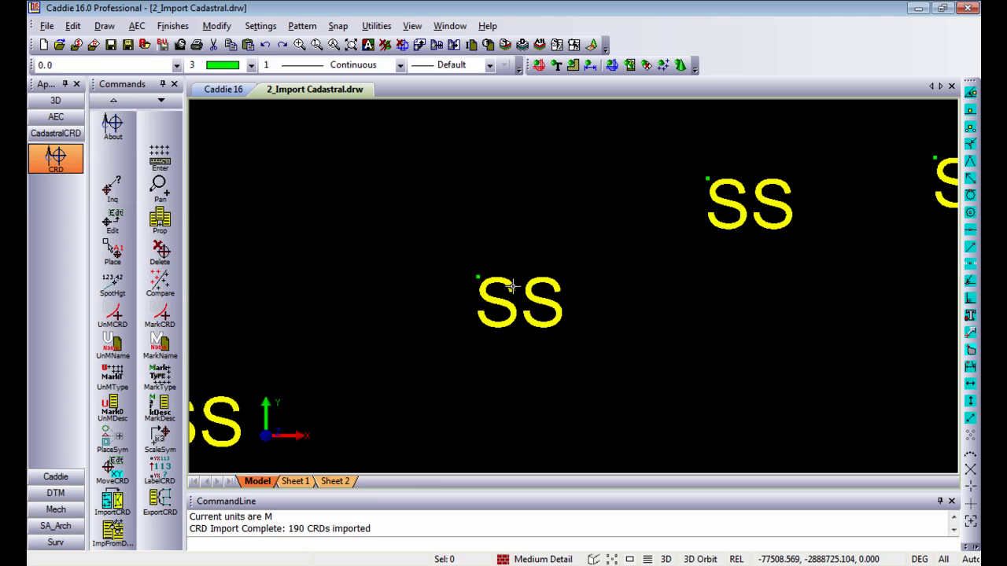
scroll(506, 299, "down", 4)
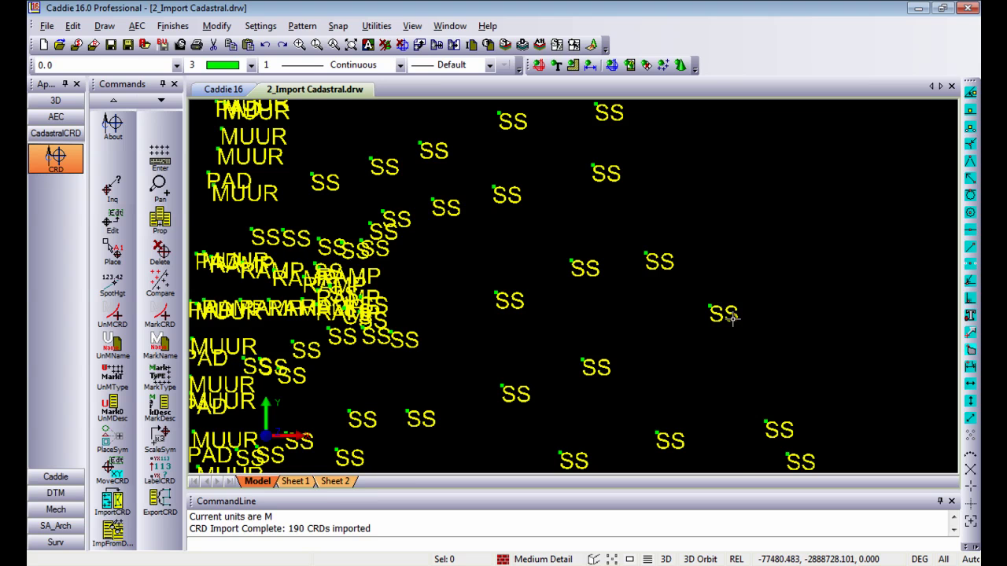
scroll(579, 269, "down", 5)
middle_click_drag(582, 370, 466, 349)
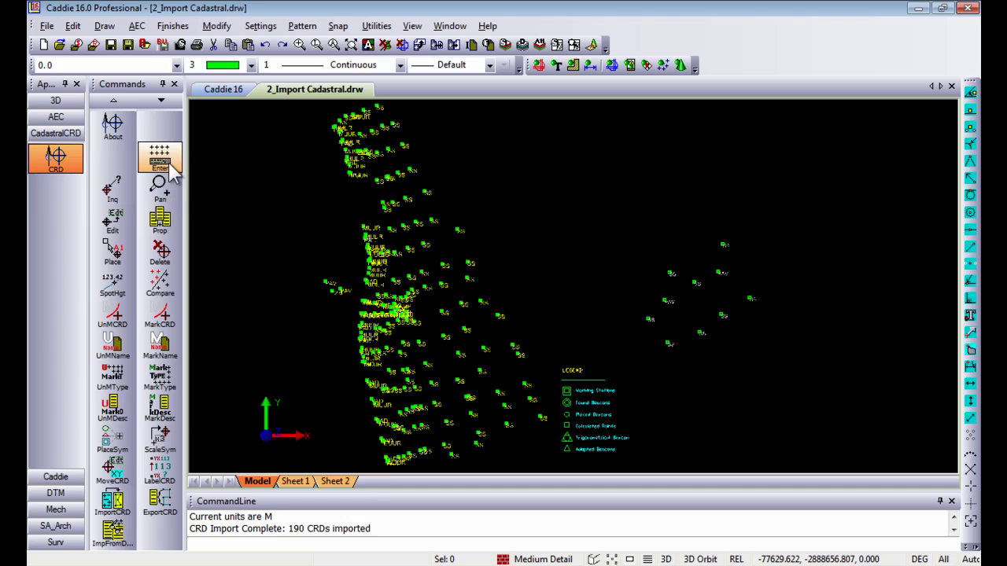
Query the coordinates of an empty spot in the drawing and, using Point snap, of an imported SS point.
left_click(114, 190)
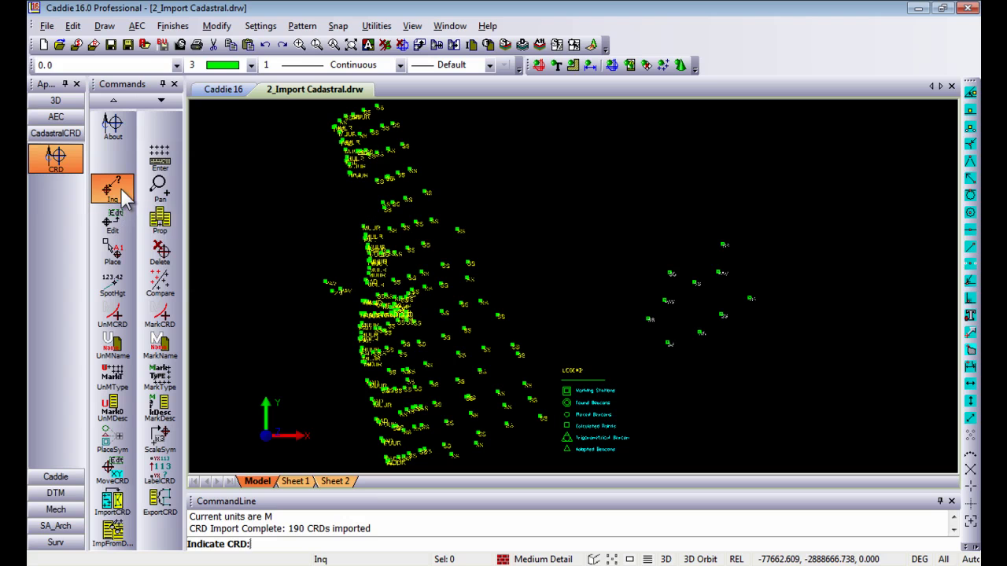
left_click(575, 161)
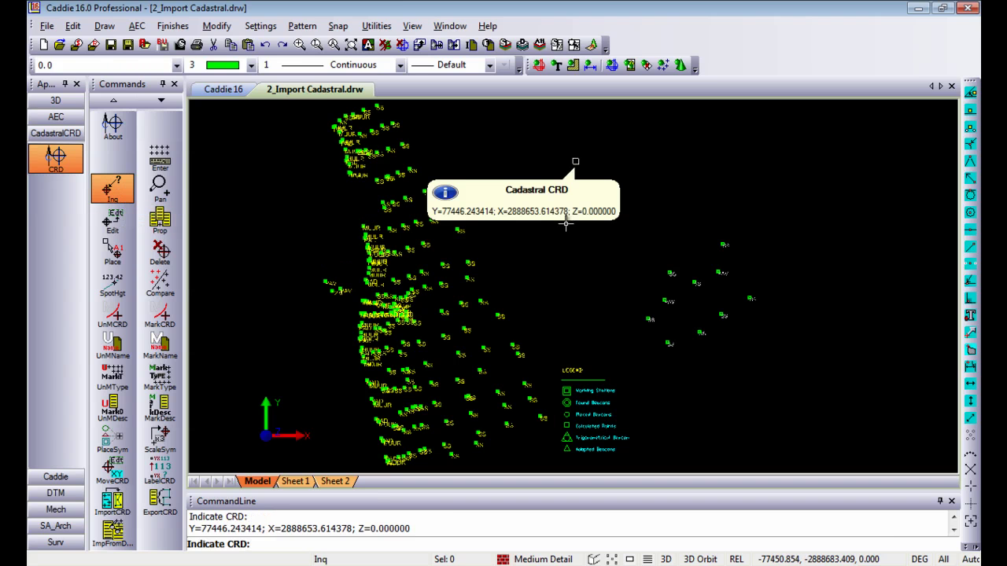
right_click(512, 141)
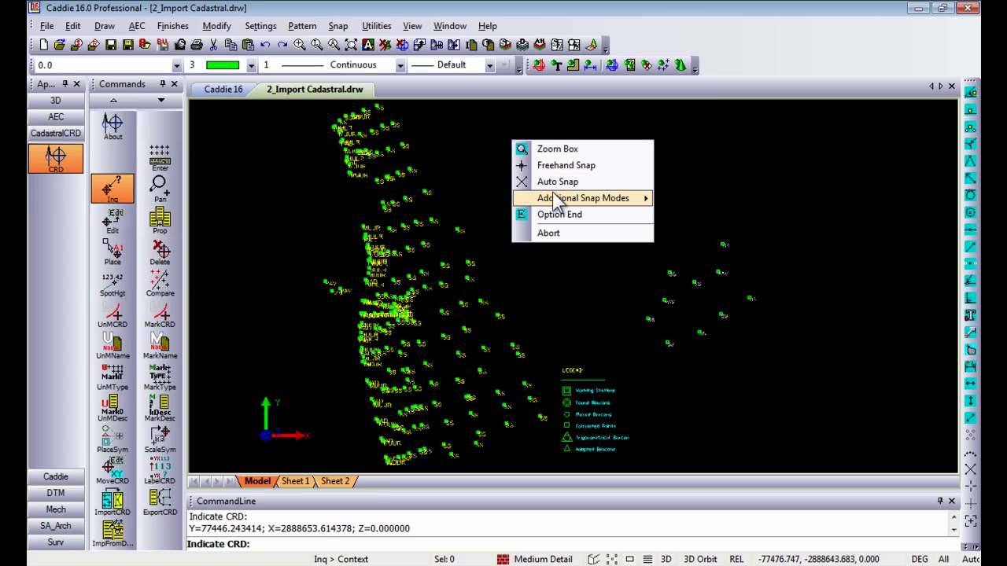
mouse_move(627, 204)
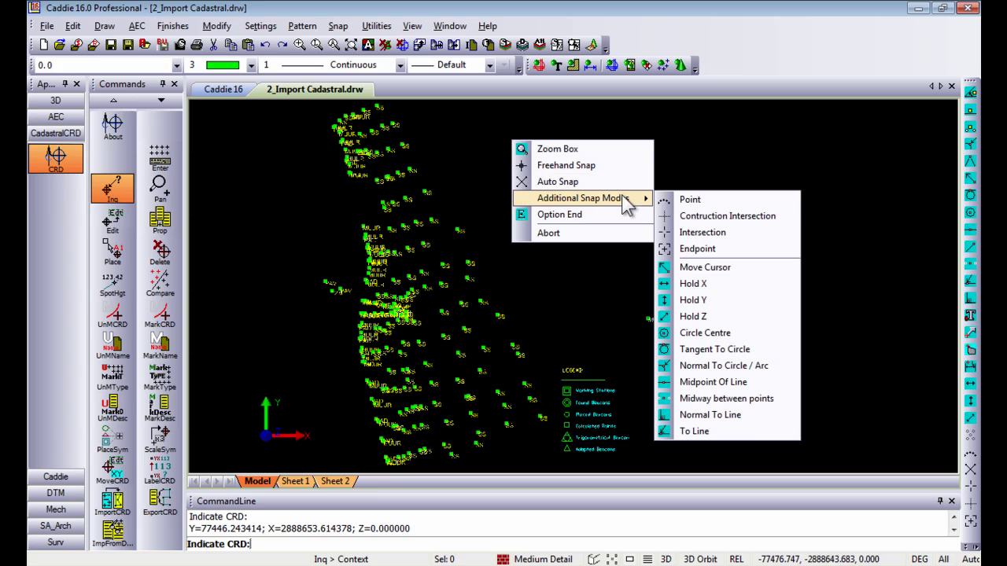
left_click(685, 202)
left_click(468, 263)
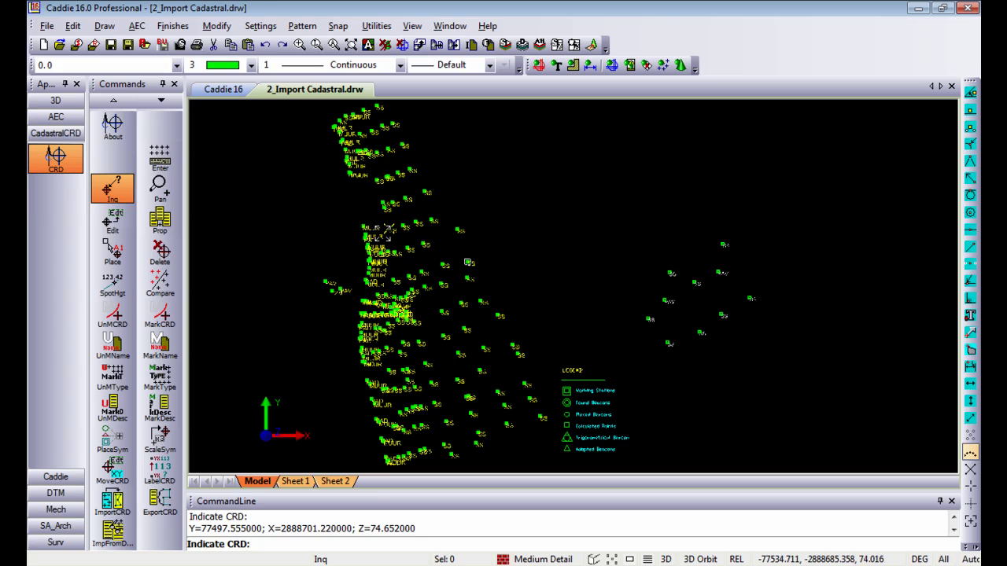
Show the CRD properties of the queried SS point and of another SS point nearby.
left_click(161, 220)
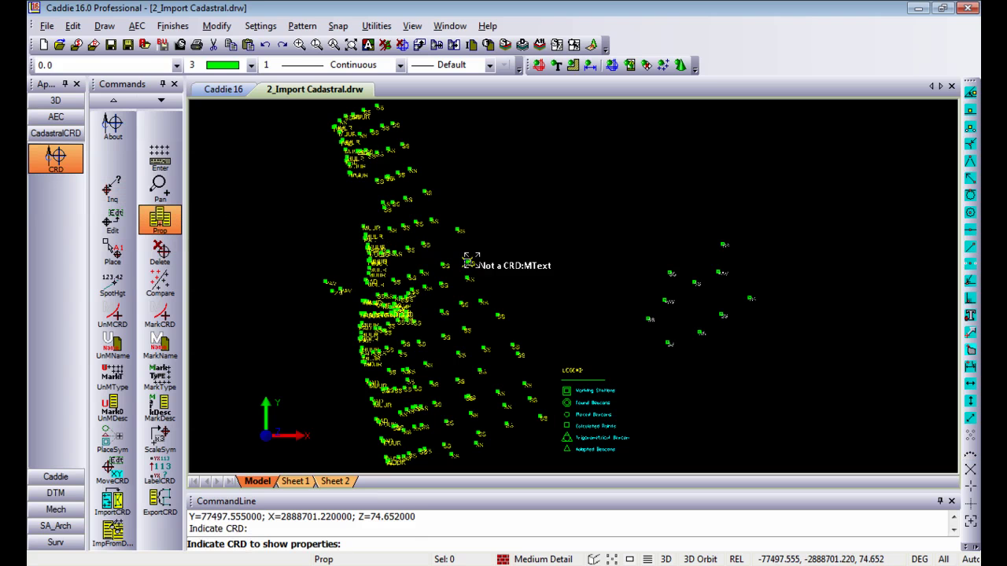
left_click(467, 262)
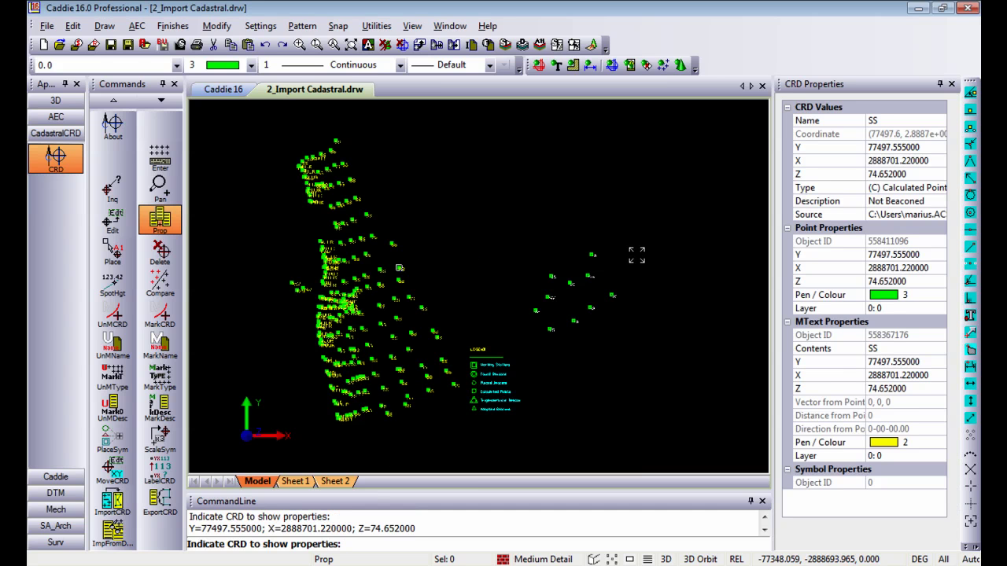
scroll(525, 226, "up", 3)
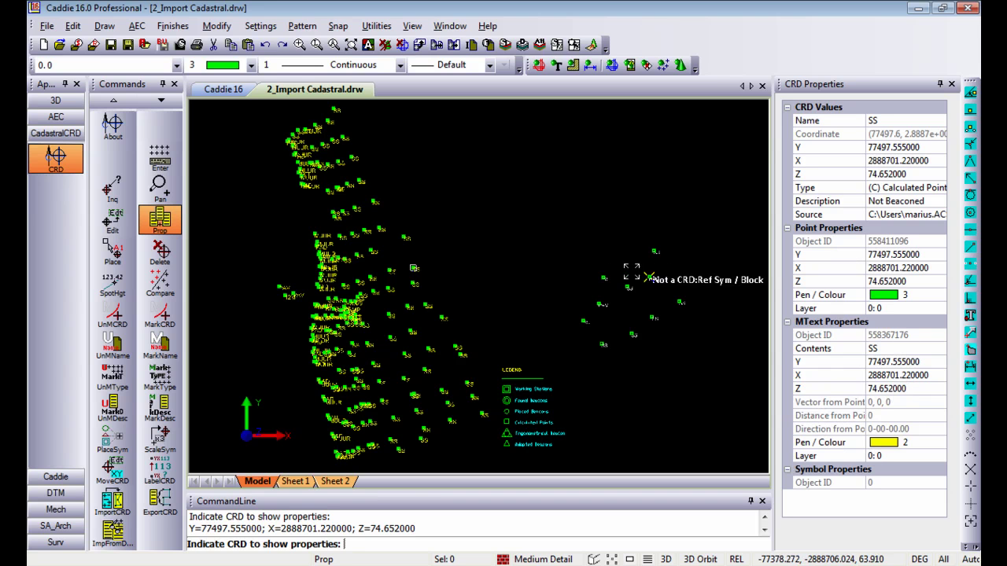
middle_click_drag(568, 256, 591, 256)
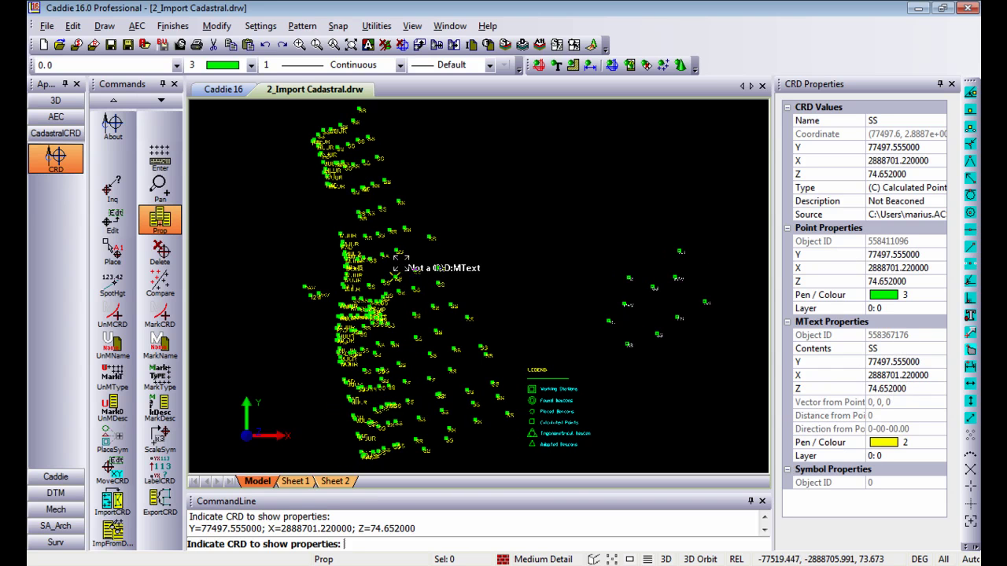
left_click(397, 250)
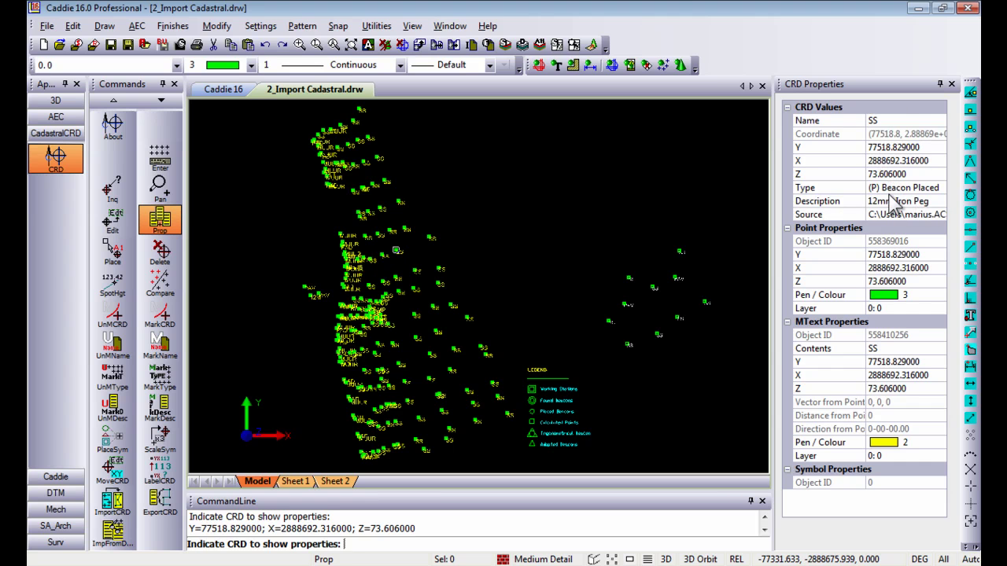
middle_click_drag(568, 233, 574, 233)
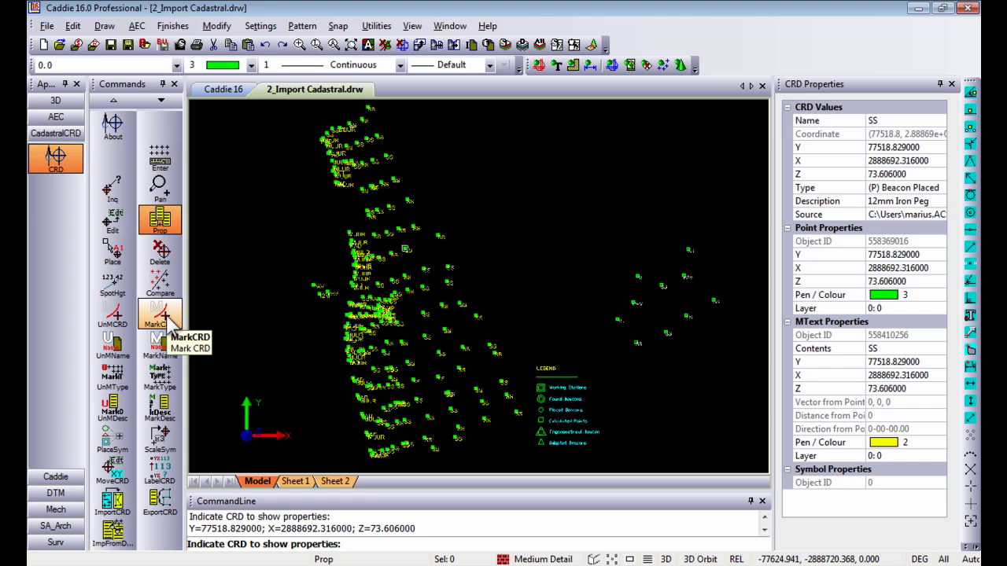
Mark the CRD points in the lower half of the main cluster using a Rectangle selection.
left_click(166, 314)
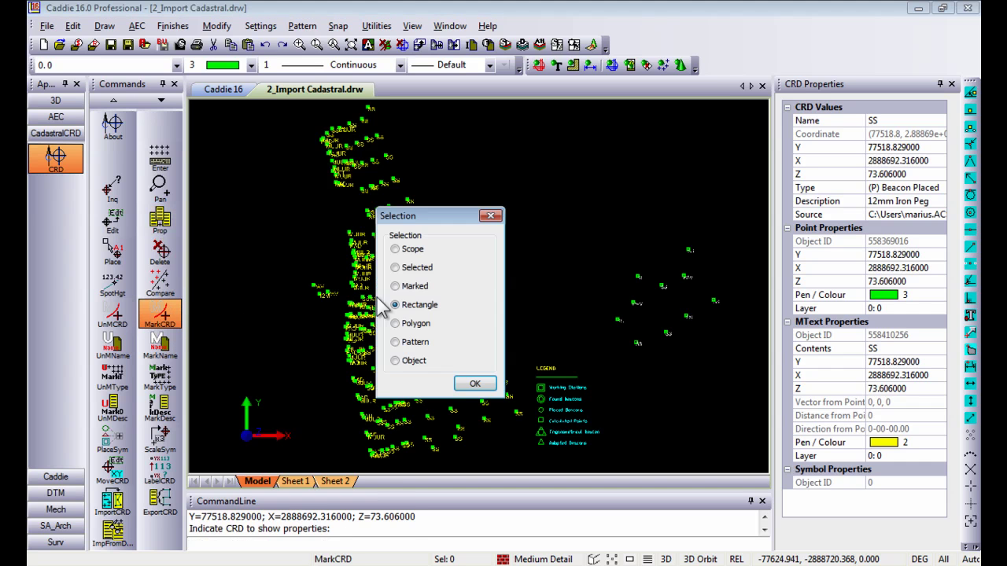
left_click(473, 383)
middle_click_drag(387, 375, 379, 310)
right_click(380, 310)
left_click(419, 336)
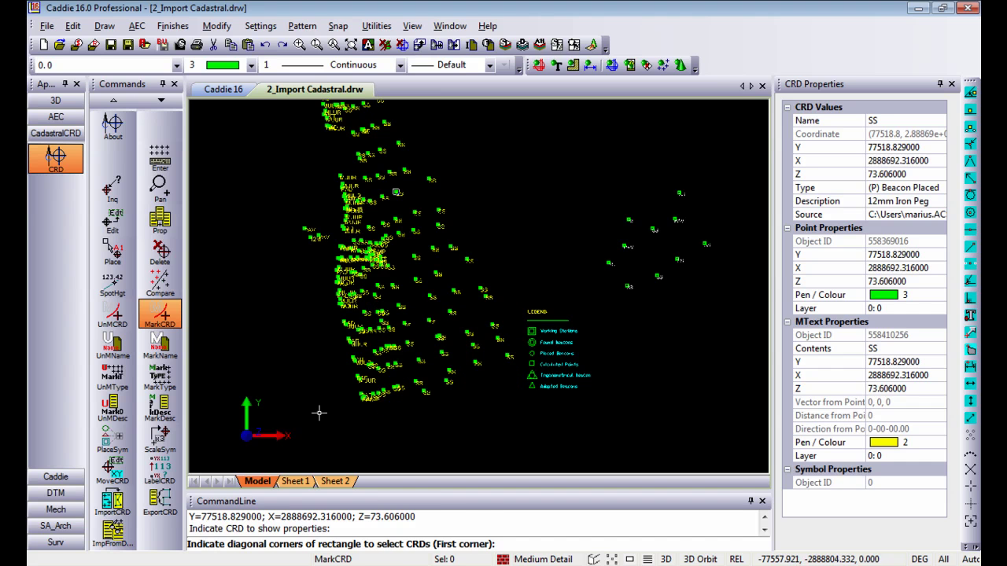
left_click(319, 412)
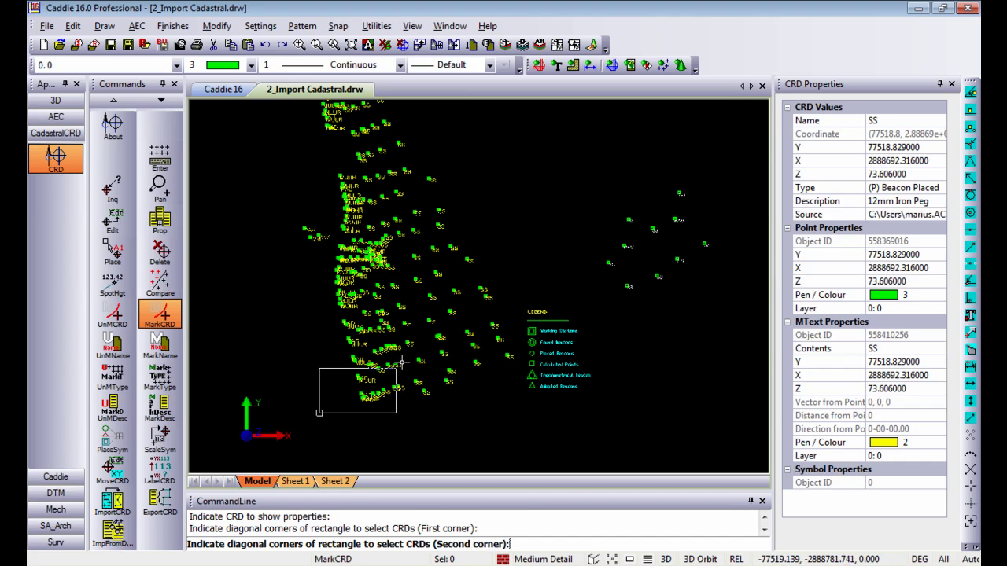
left_click(518, 252)
Examine the marked points and the legend of station, beacon and calculated point symbols beside them.
scroll(411, 237, "up", 4)
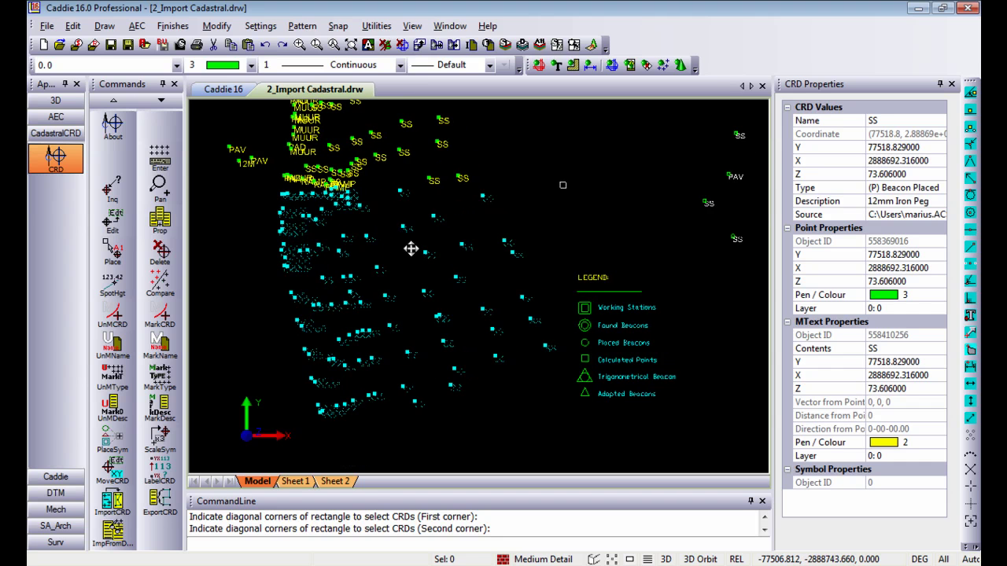
middle_click_drag(560, 185, 576, 191)
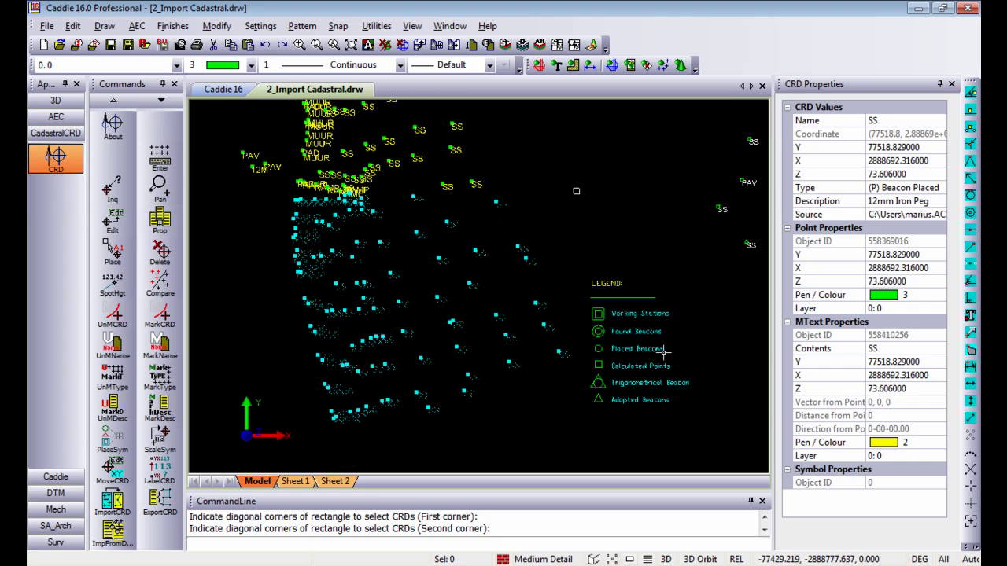
scroll(637, 377, "up", 3)
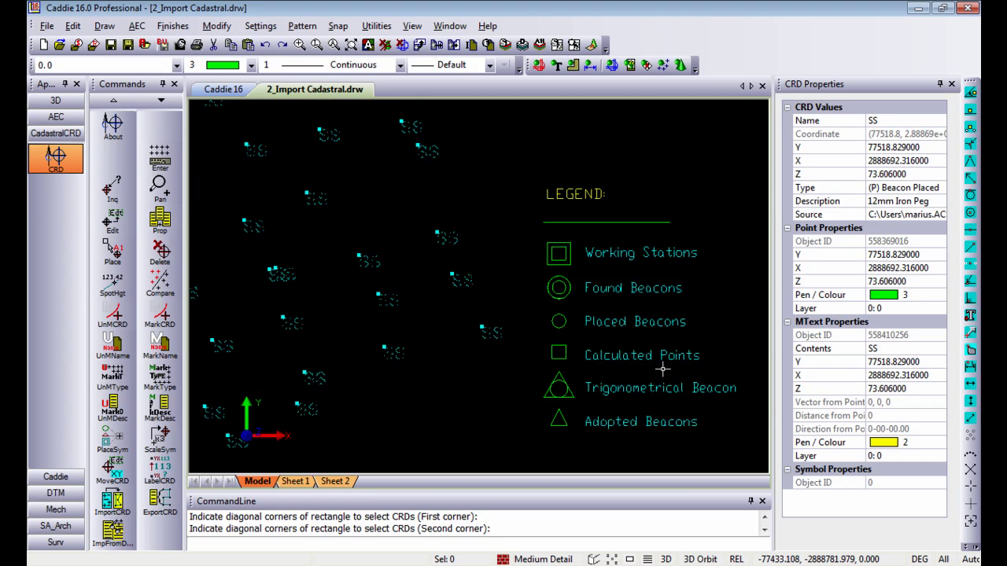
left_click(571, 247)
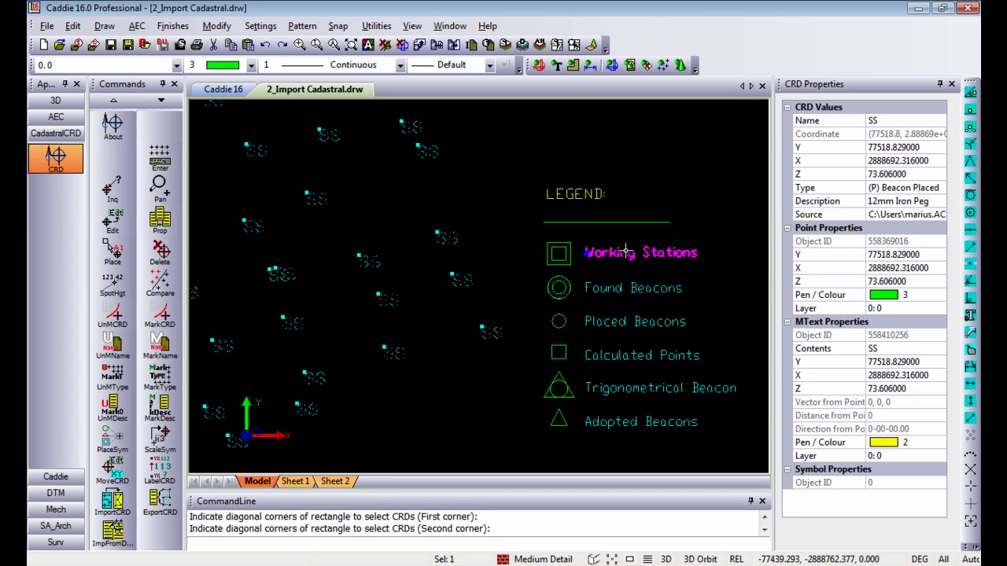
middle_click_drag(543, 250, 594, 246)
scroll(594, 245, "down", 3)
scroll(491, 305, "up", 3)
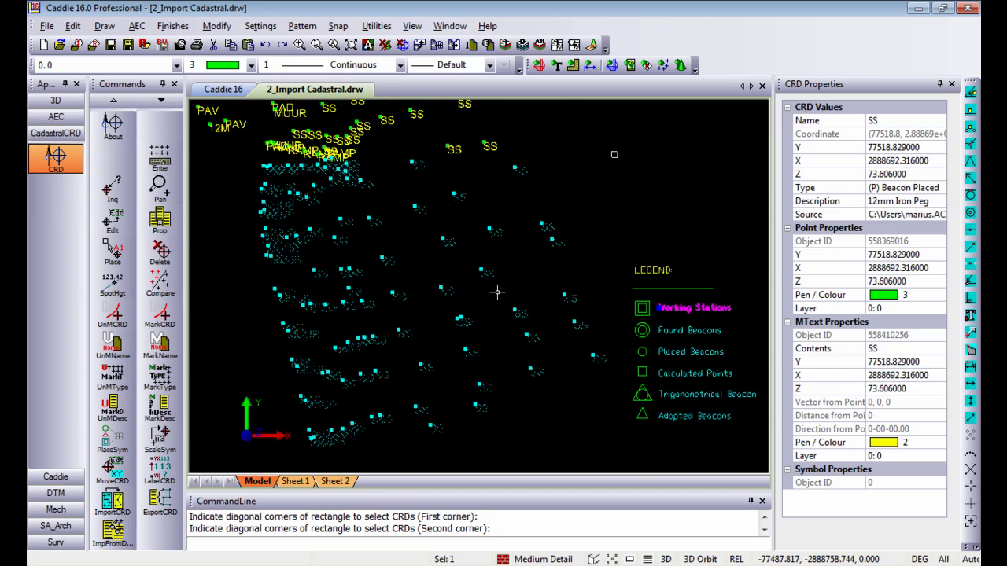
key("Escape")
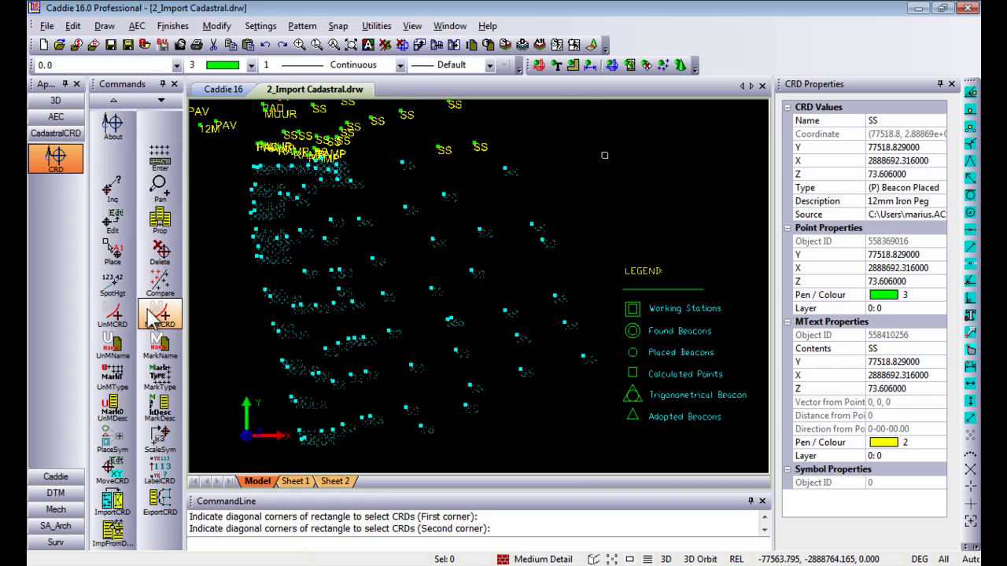
Start placing symbols by type on the marked points at scale factor 0.5, assigning the Found symbol to Beacon Found.
left_click(113, 438)
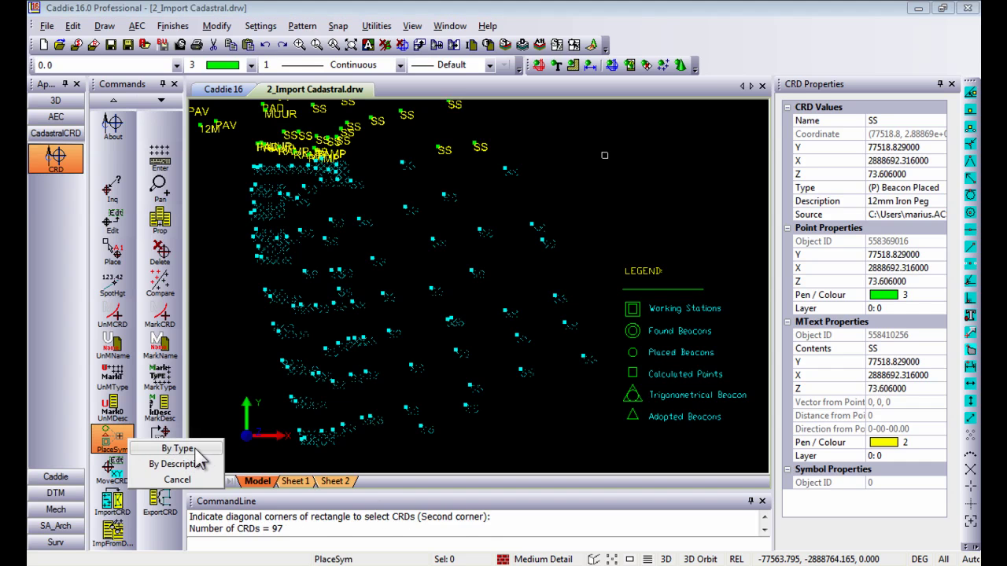
left_click(181, 449)
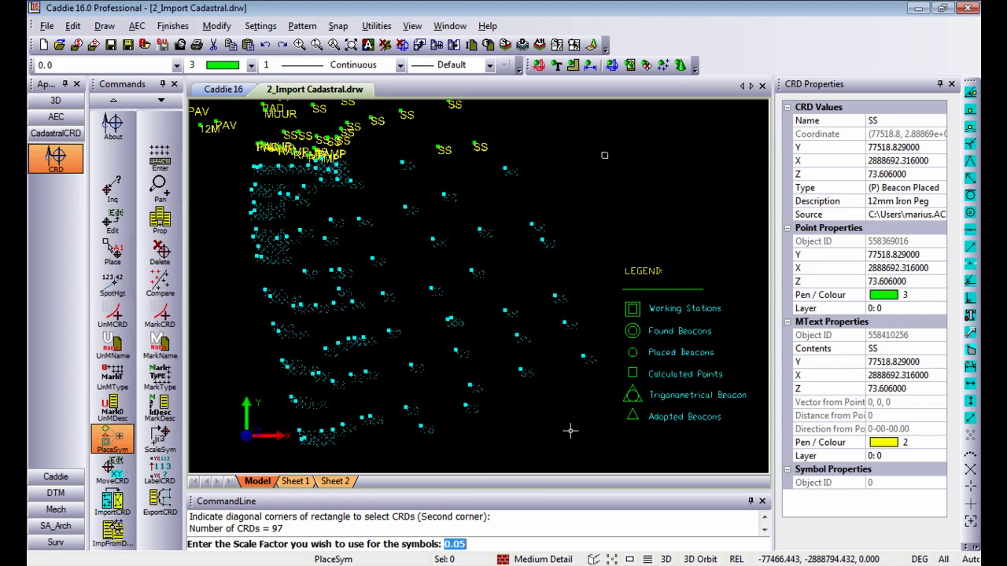
type("0.5")
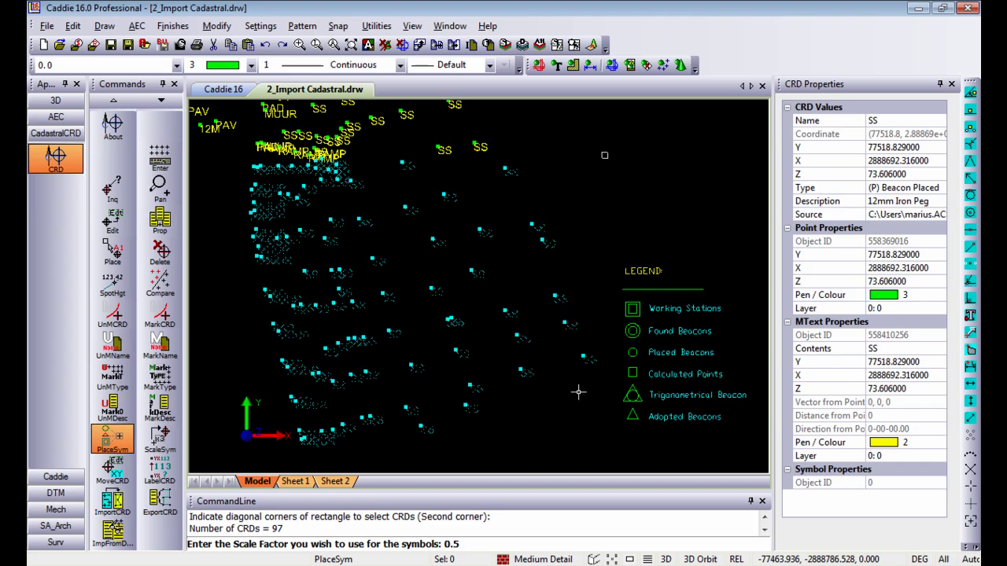
key("Return")
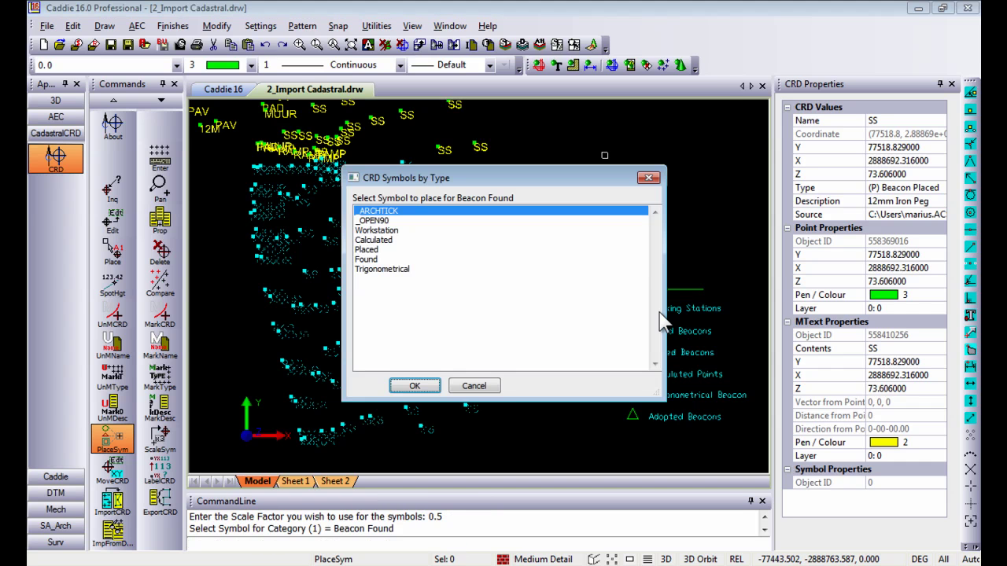
mouse_move(503, 170)
left_mouse_down()
mouse_move(525, 171)
mouse_move(562, 134)
left_mouse_up()
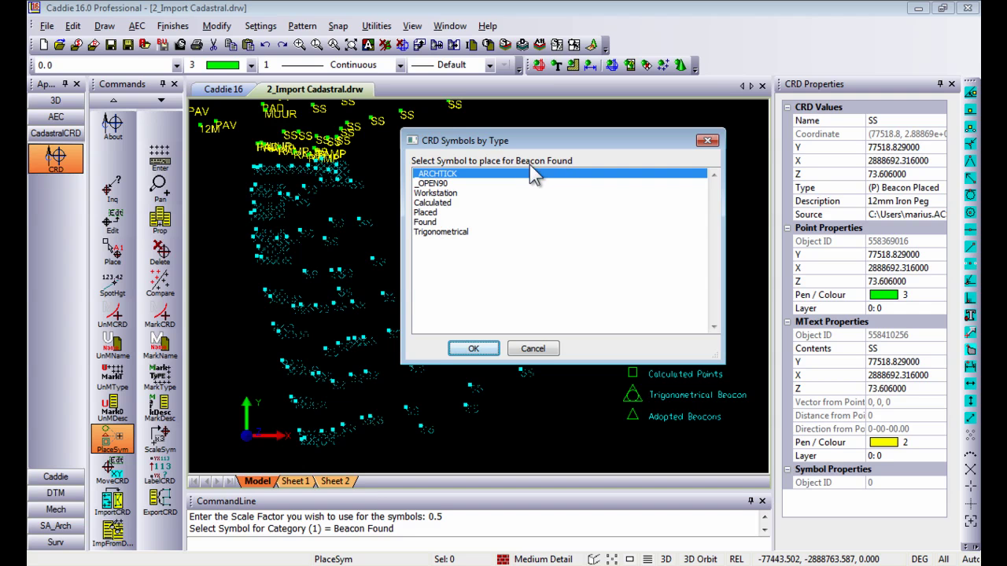
left_click(428, 222)
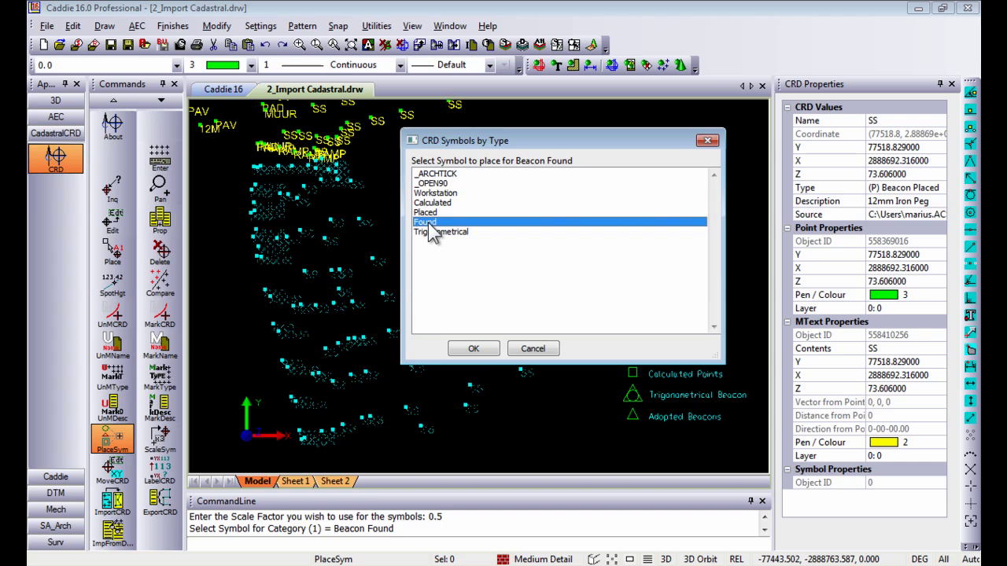
left_click(473, 348)
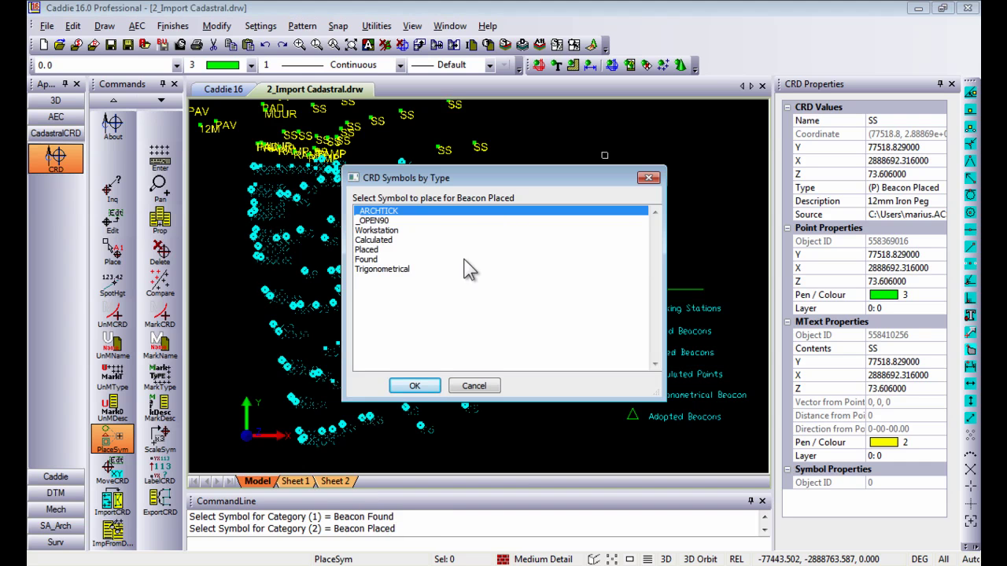
Assign the Placed symbol to Beacon Placed and the Calculated symbol to Calculated points.
left_click(375, 251)
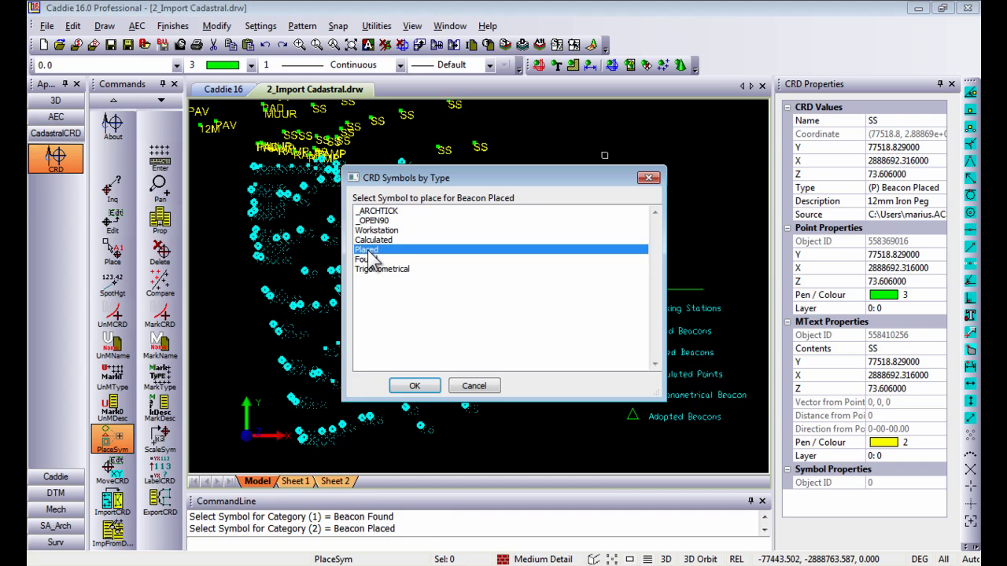
left_click(414, 386)
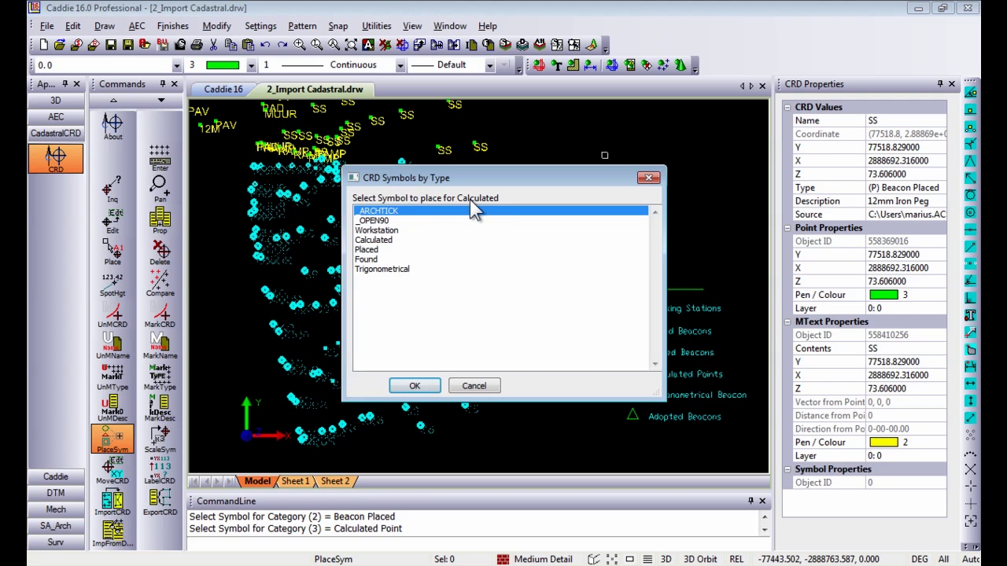
left_click(374, 240)
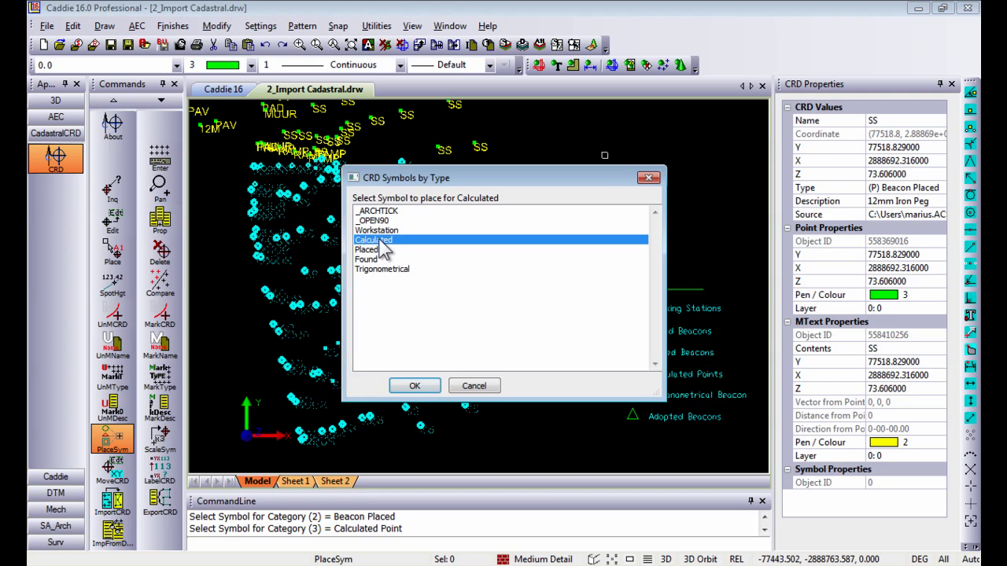
left_click(415, 385)
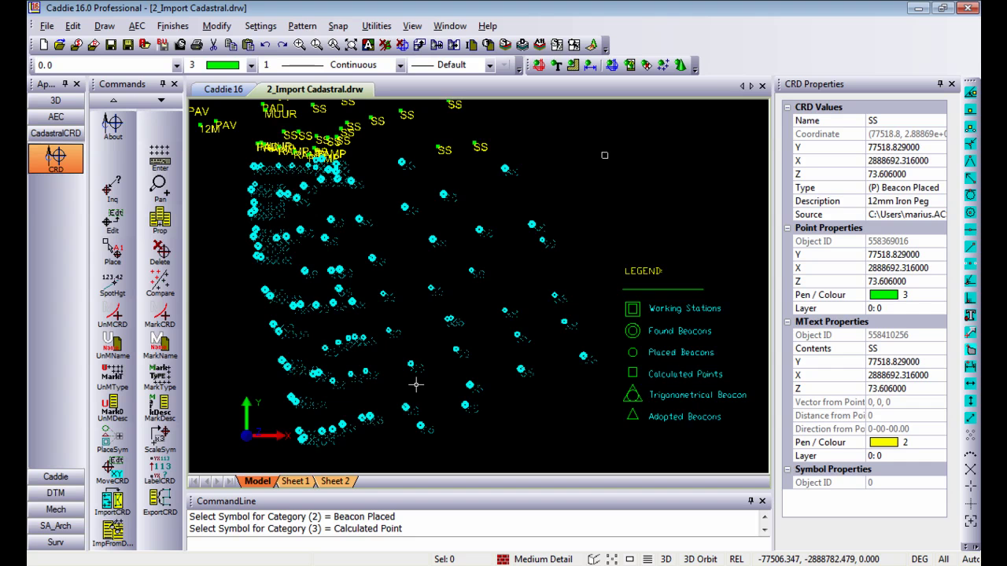
Unmark all CRD points using the Scope selection.
scroll(472, 326, "up", 2)
scroll(473, 356, "up", 3)
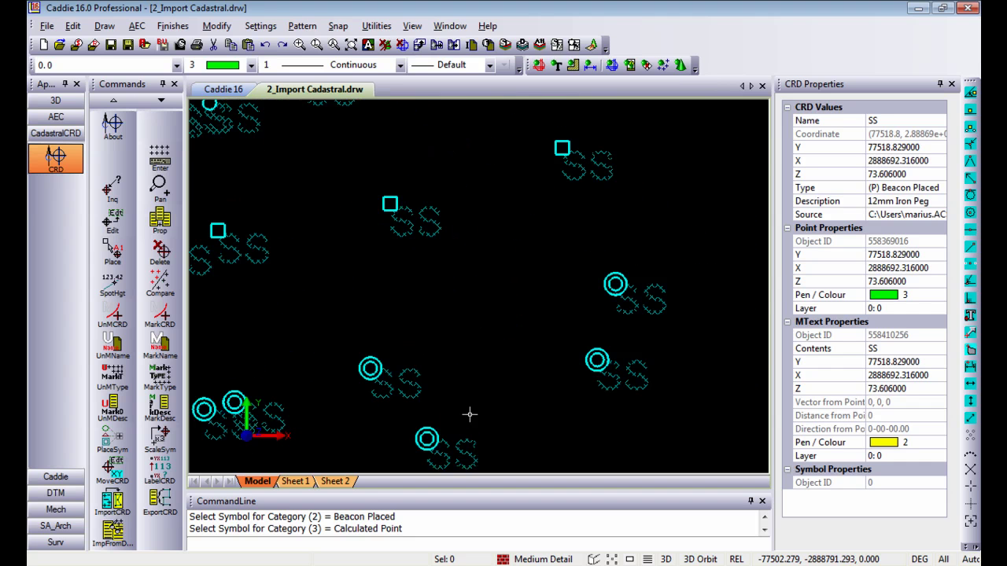
middle_click_drag(531, 325, 571, 288)
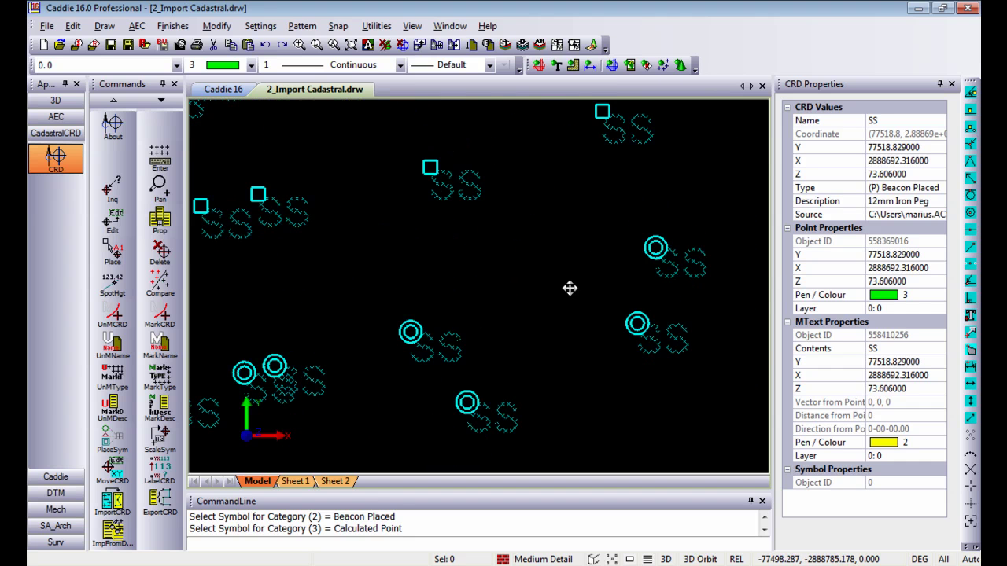
left_click(111, 314)
left_click(417, 250)
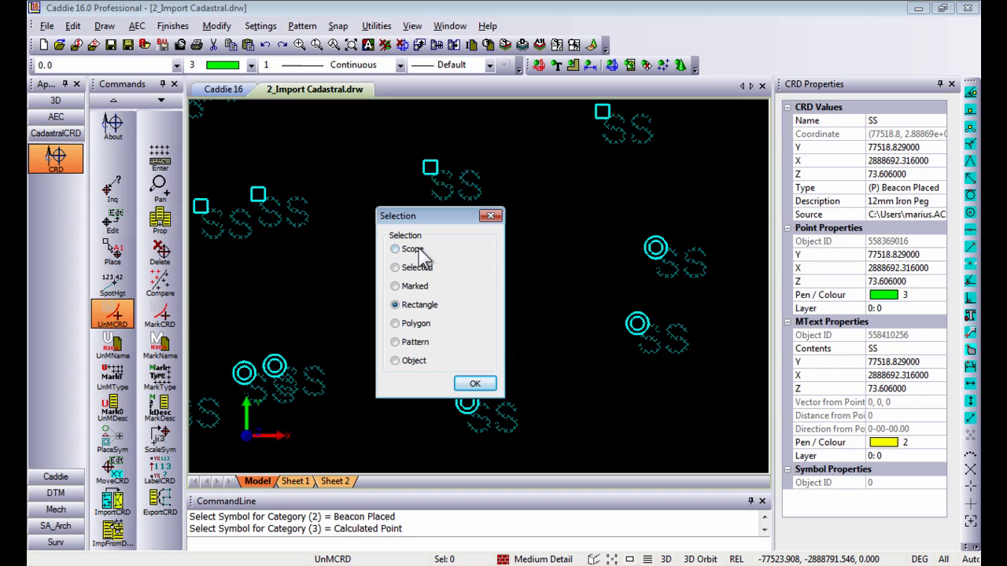
left_click(474, 383)
Examine the symbols placed on the SS, PAD and MUUR points up close and compare them with the legend.
scroll(515, 292, "down", 2)
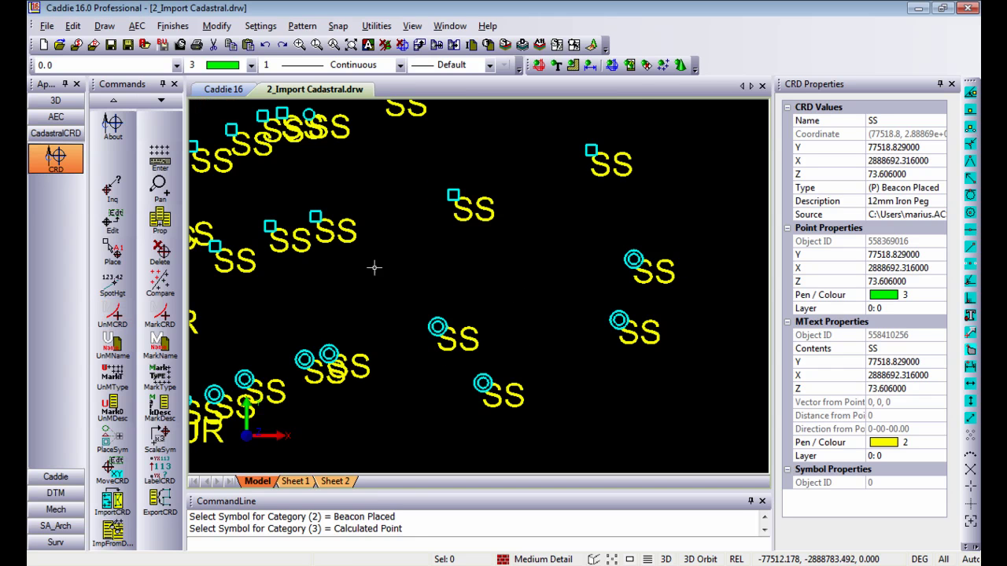
scroll(420, 386, "up", 3)
middle_click_drag(505, 297, 414, 291)
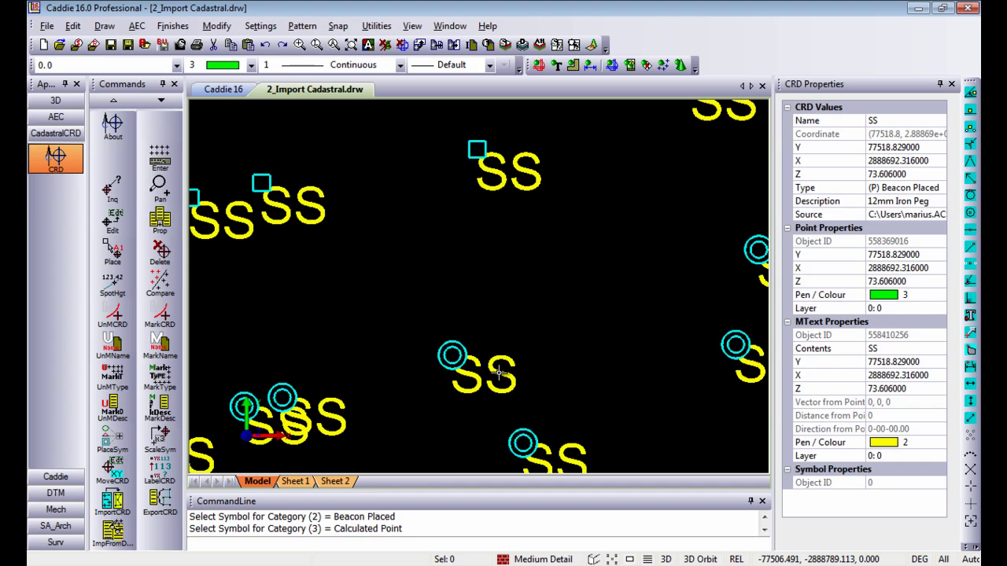
scroll(530, 345, "down", 4)
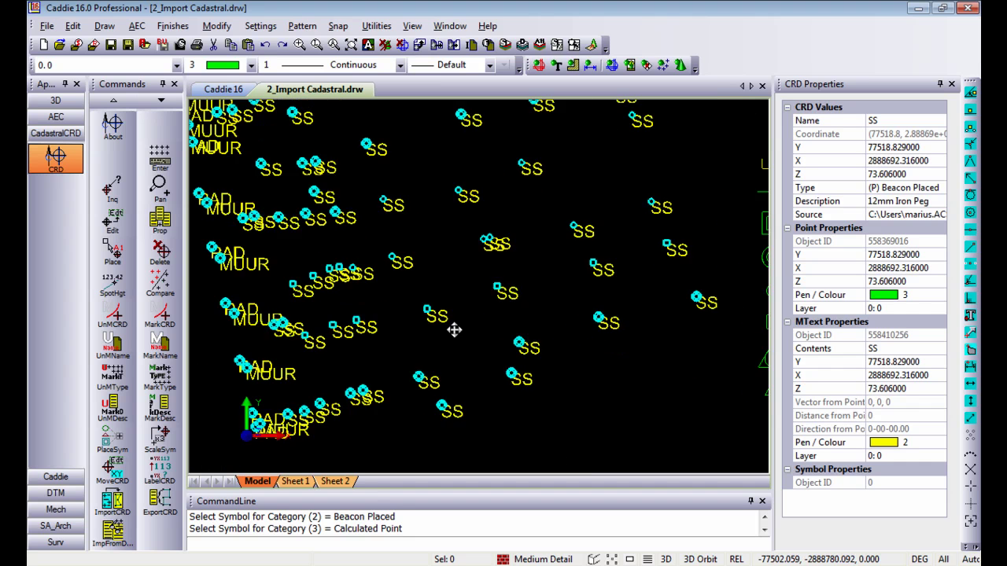
scroll(516, 323, "down", 1)
middle_click_drag(546, 318, 514, 357)
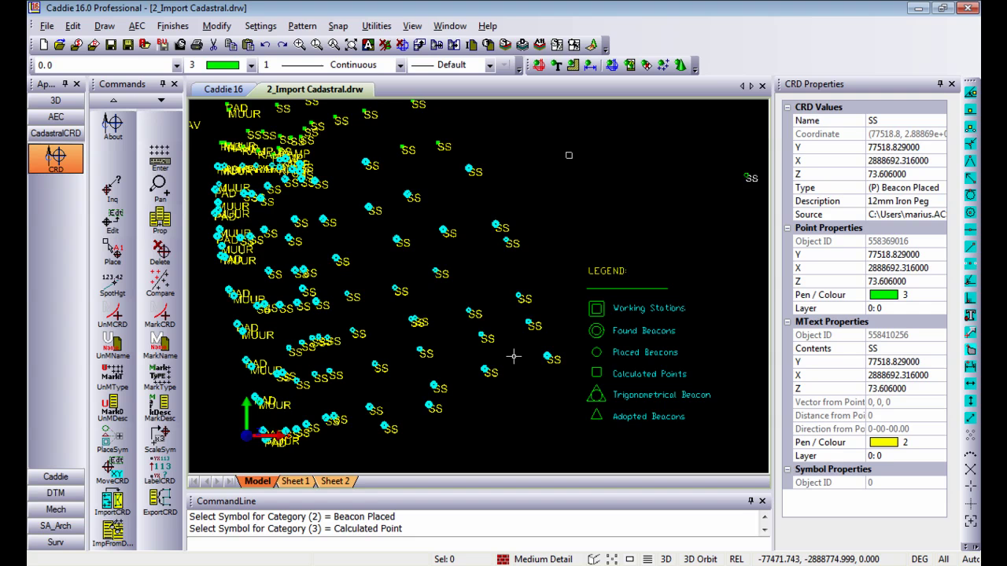
scroll(505, 332, "down", 1)
middle_click_drag(545, 312, 515, 321)
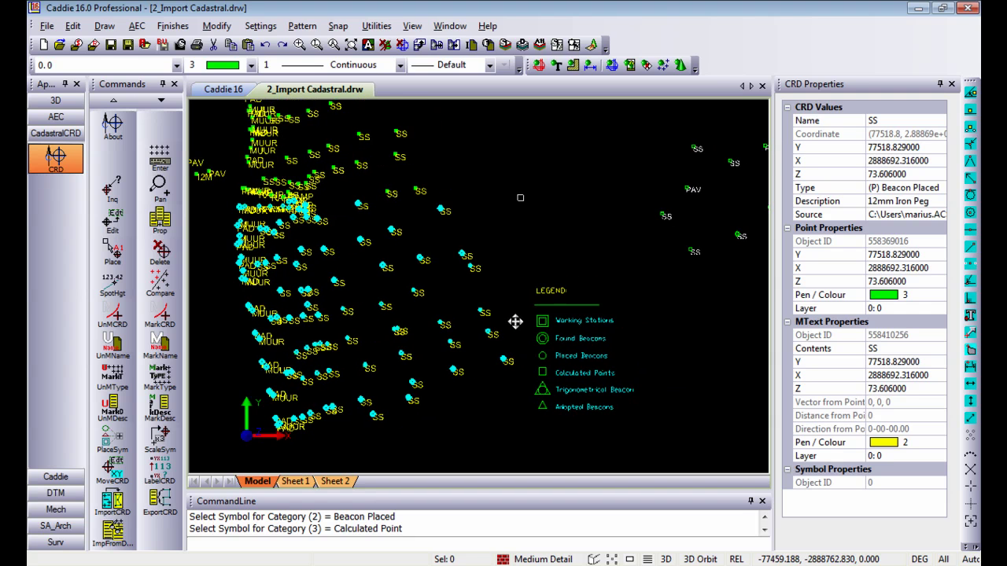
scroll(347, 360, "up", 1)
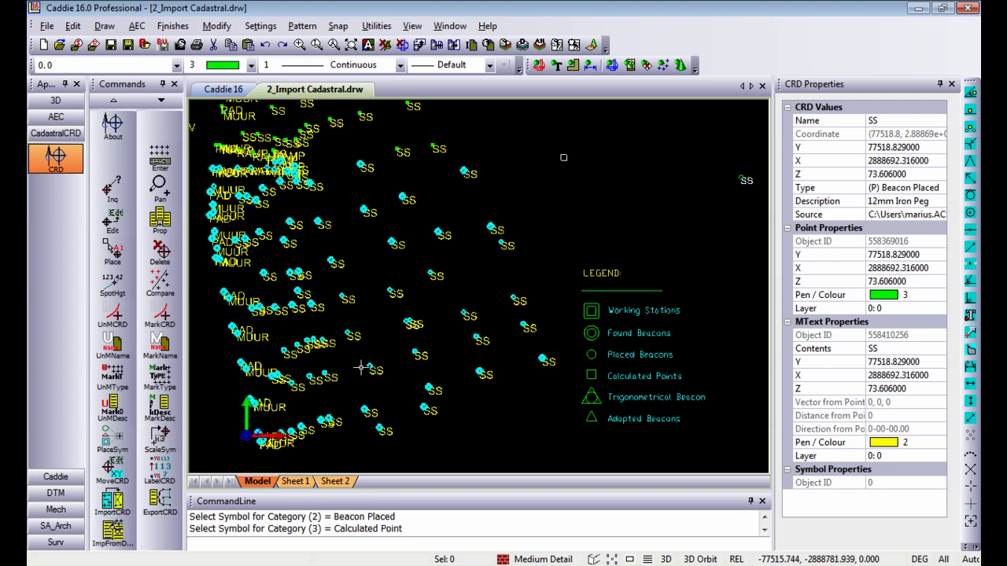
Move the SS point with a found-beacon symbol near the cluster's upper right about 12.4 units right and 3.6 units up.
left_click(125, 466)
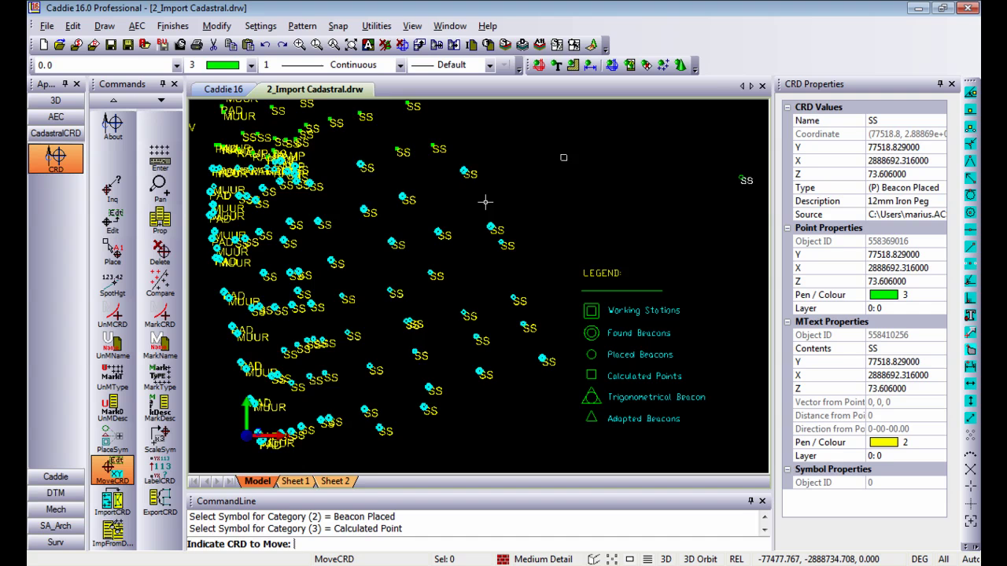
scroll(415, 319, "up", 4)
scroll(402, 260, "up", 2)
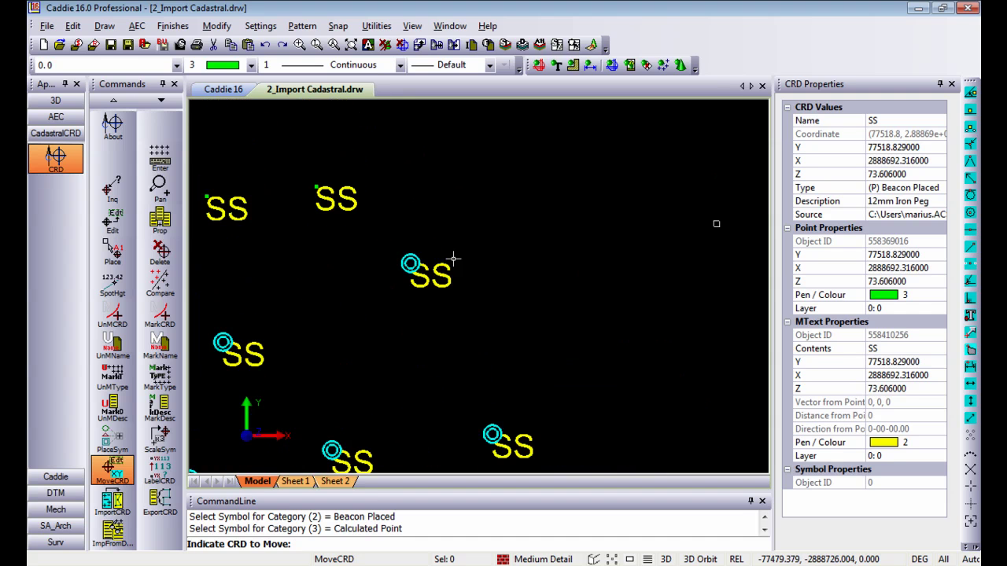
left_click(411, 265)
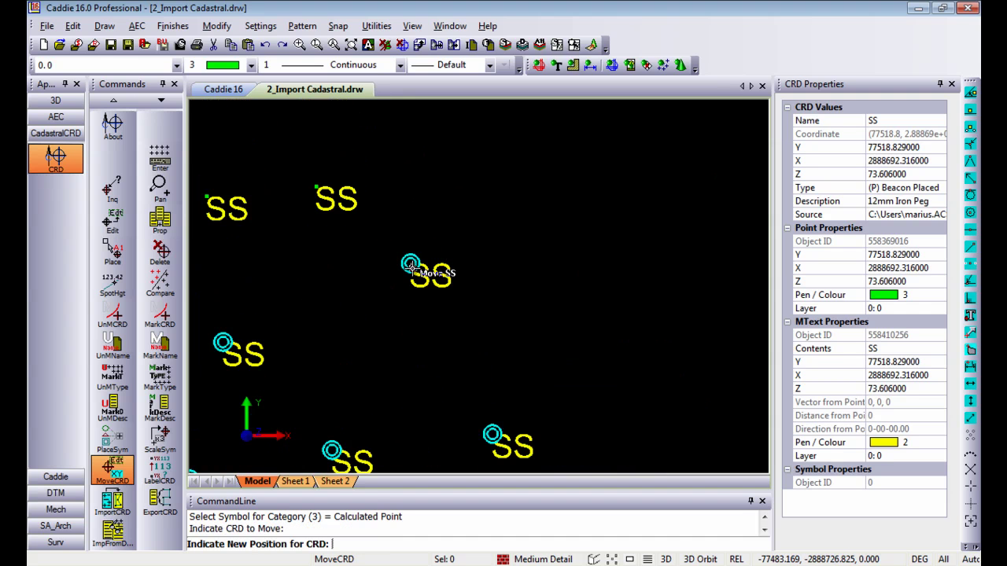
left_click(559, 227)
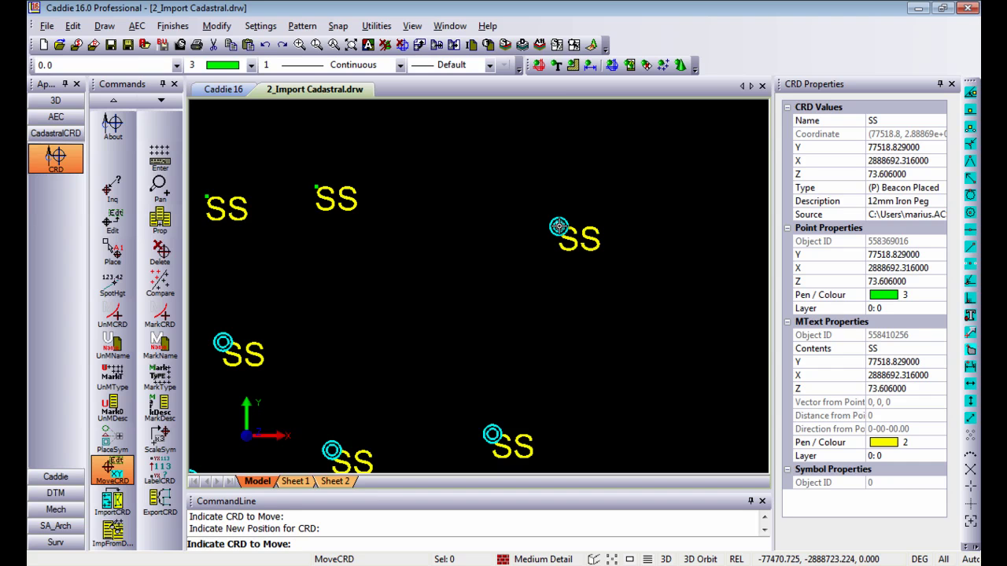
Relabel all CRD points in the white-labelled cluster above the legend by Type, using a Rectangle selection around them.
scroll(338, 298, "down", 4)
scroll(416, 283, "up", 5)
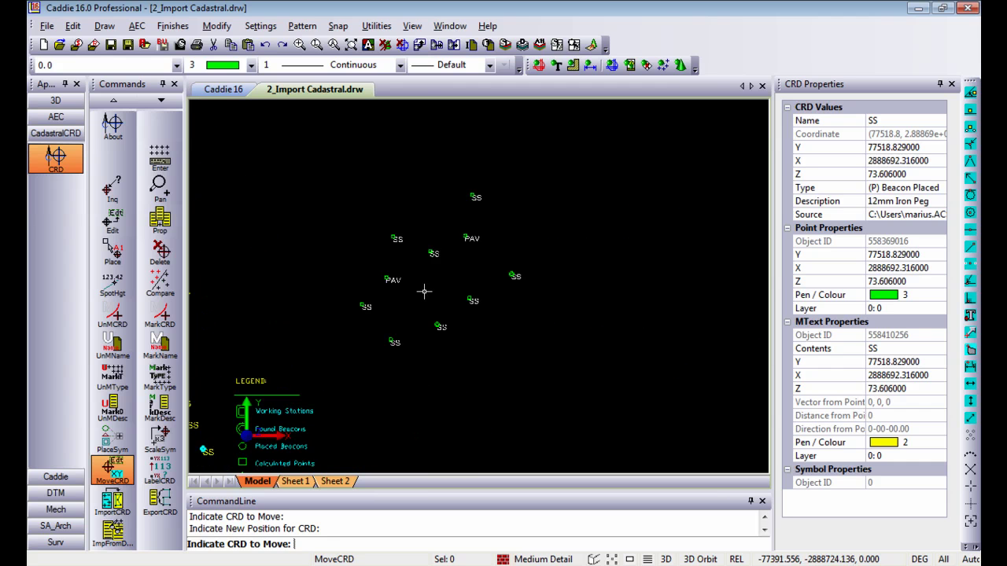
middle_click_drag(490, 281, 453, 286)
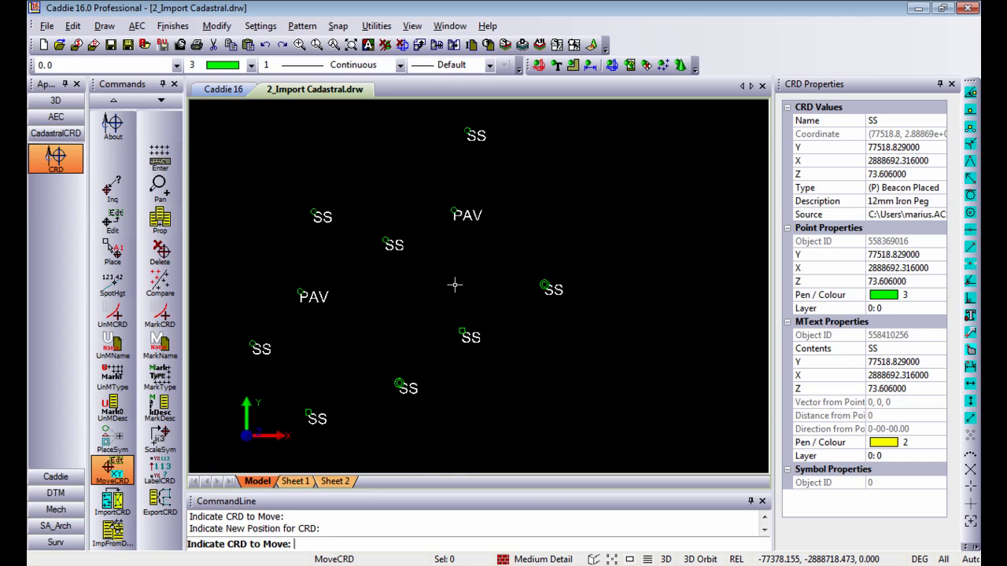
left_click(176, 472)
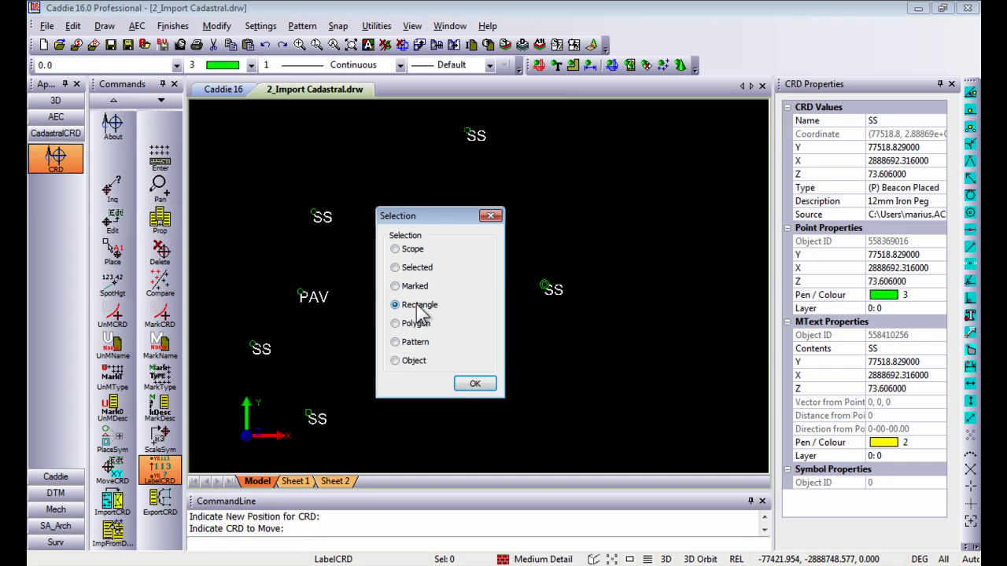
left_click(475, 385)
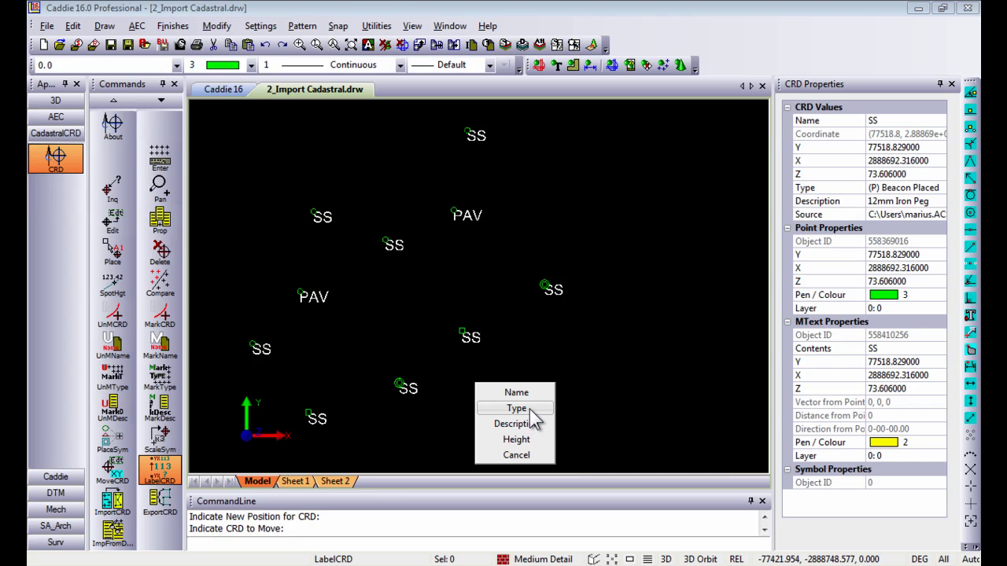
left_click(531, 411)
left_click(228, 449)
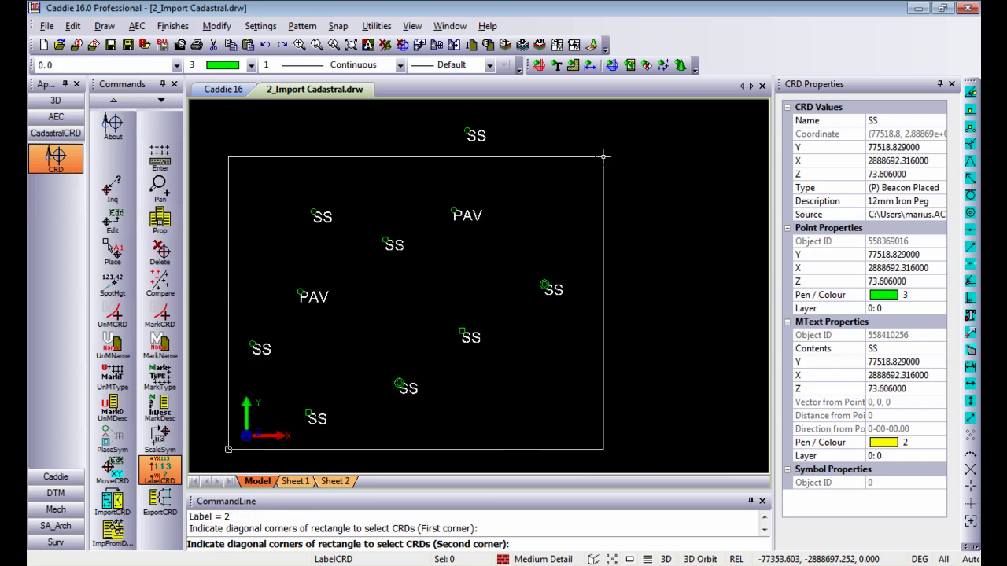
left_click(695, 110)
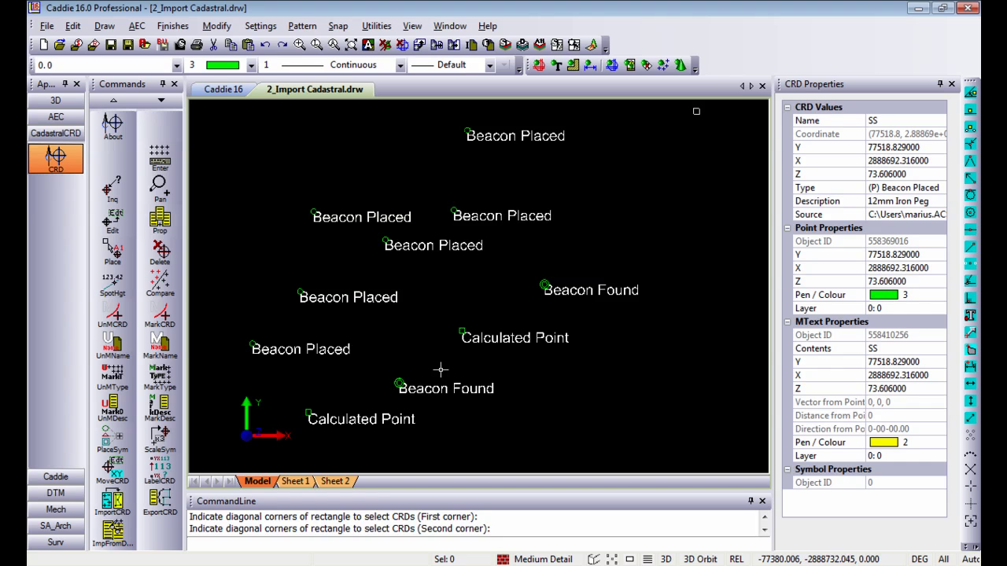
Change the labels of the same cluster of CRD points to Description with a Rectangle selection.
left_click(159, 470)
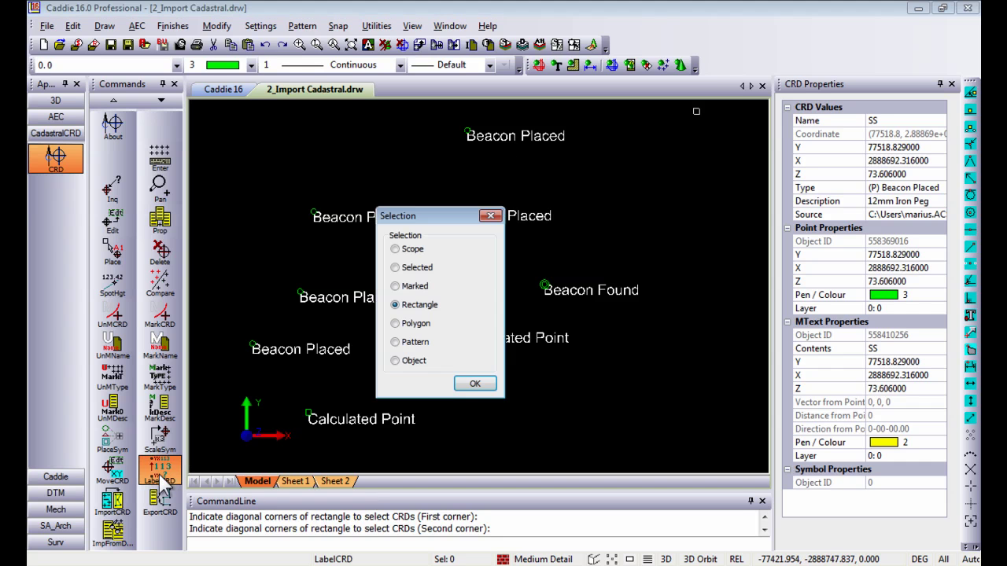
left_click(475, 385)
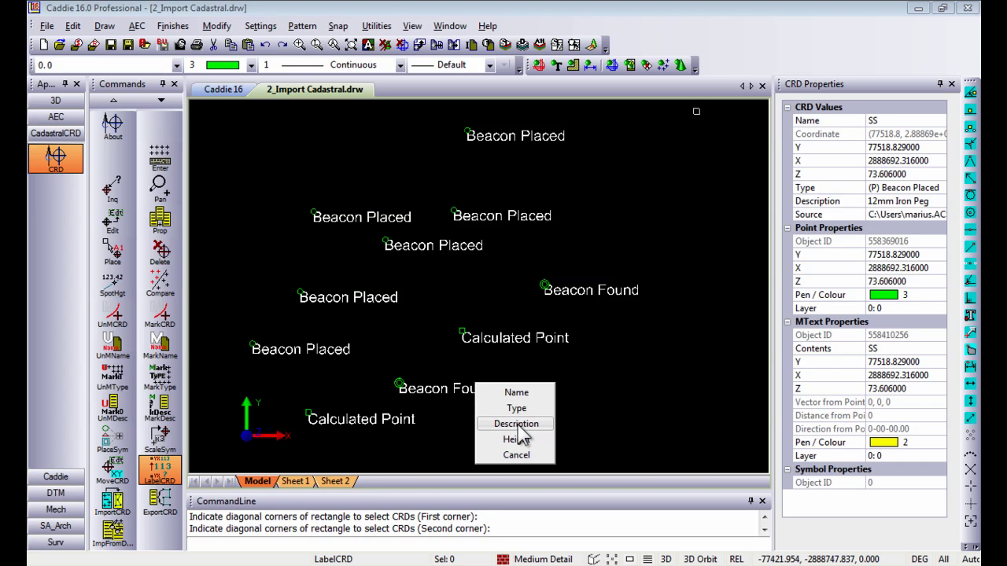
left_click(517, 425)
left_click(228, 437)
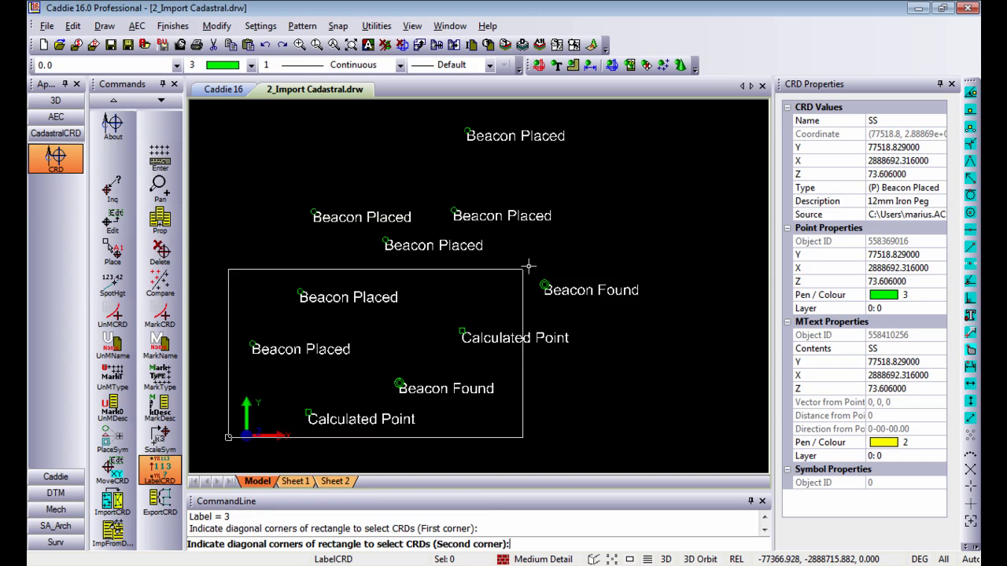
left_click(708, 115)
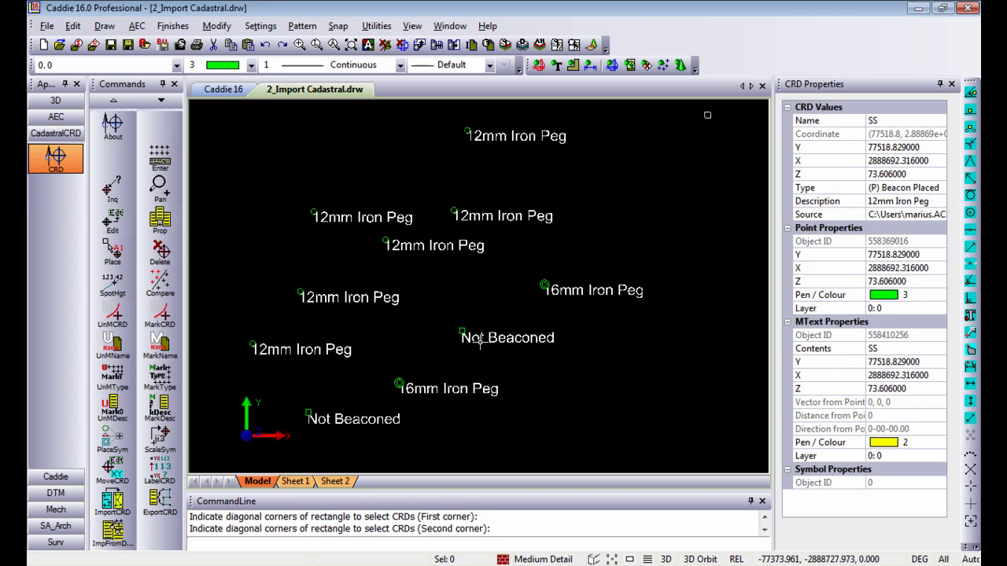
Change the labels of the whole CRD point cluster to Height with a Rectangle selection.
left_click(162, 469)
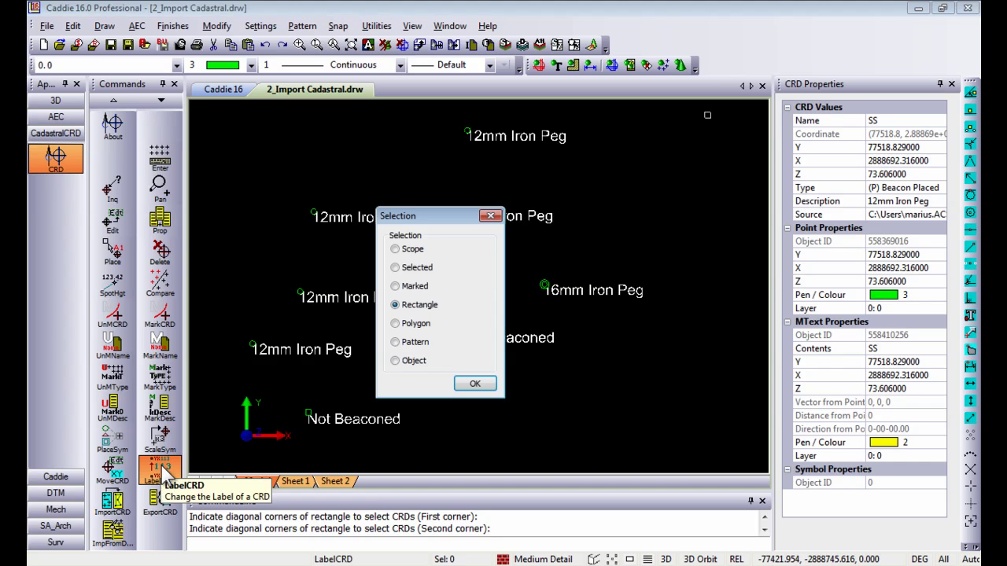
left_click(474, 387)
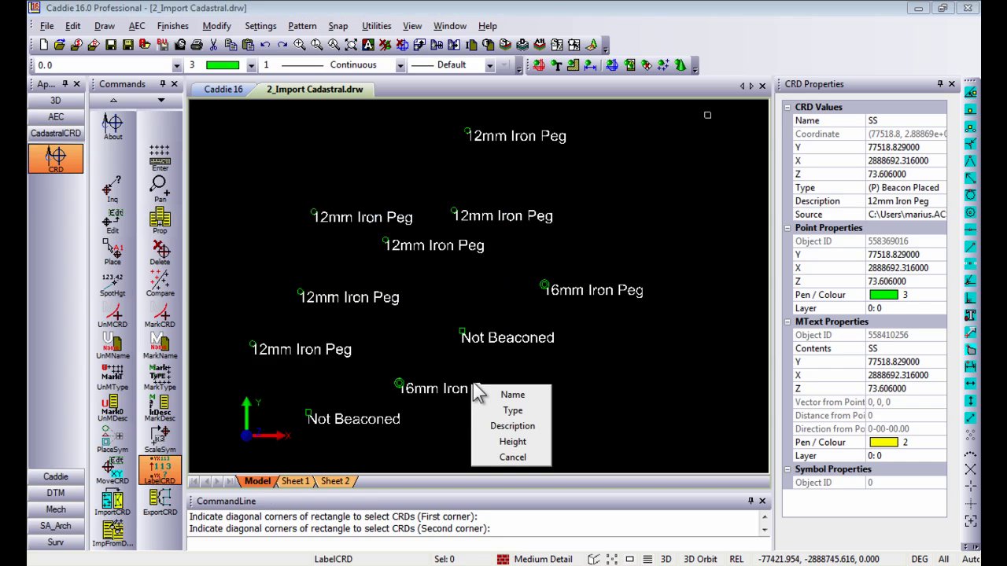
left_click(539, 441)
left_click(214, 450)
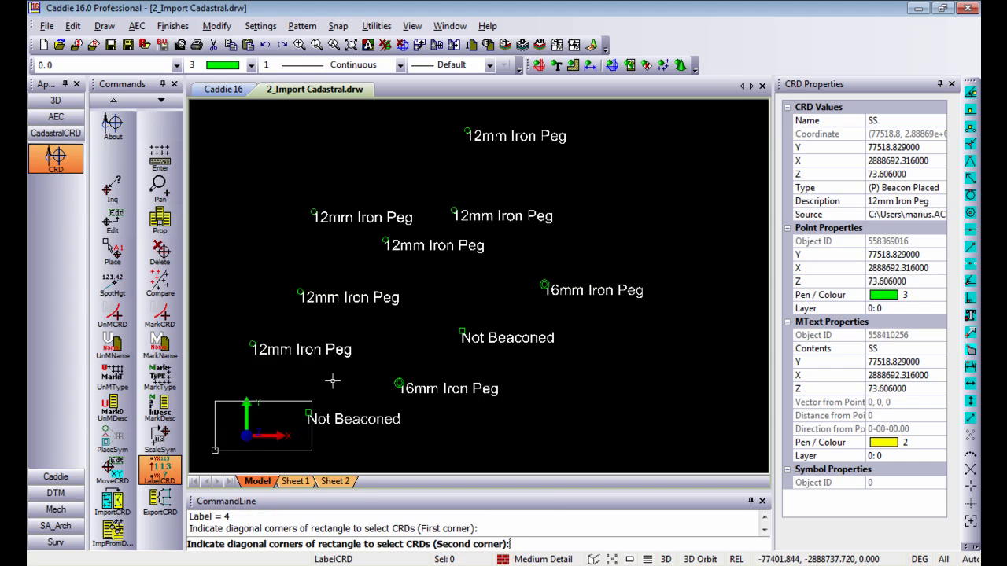
left_click(721, 111)
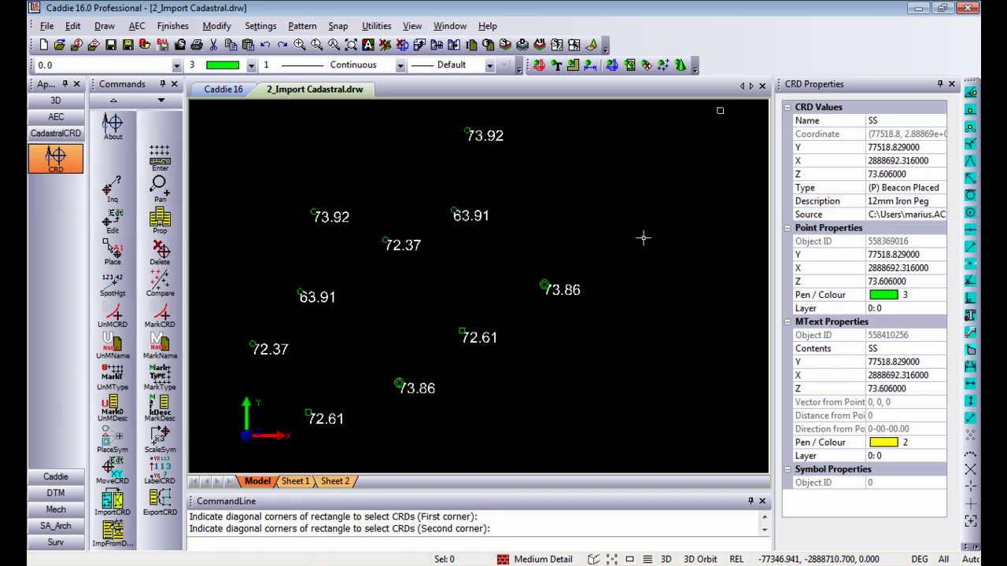
middle_click_drag(642, 237, 669, 250)
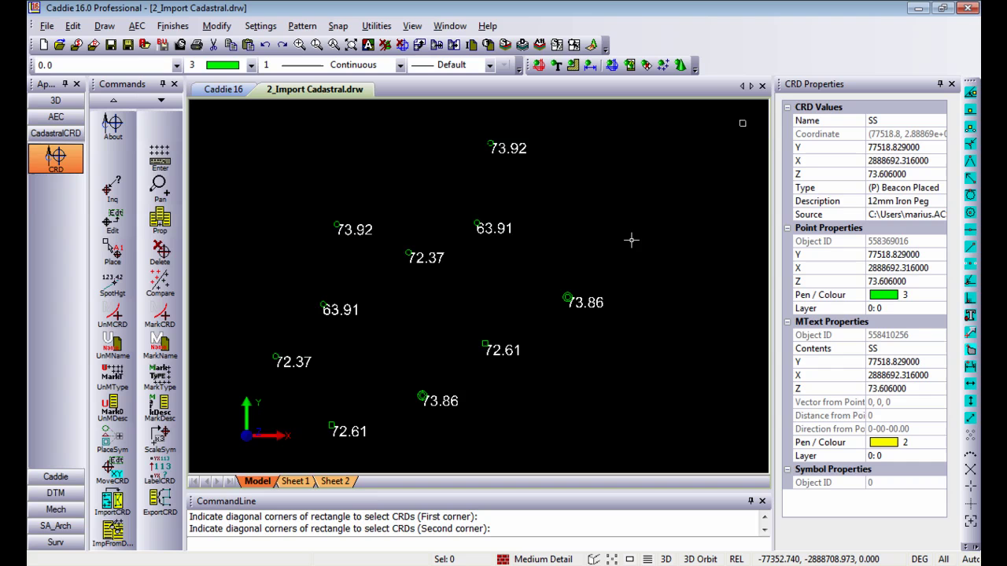
middle_click_drag(631, 238, 643, 237)
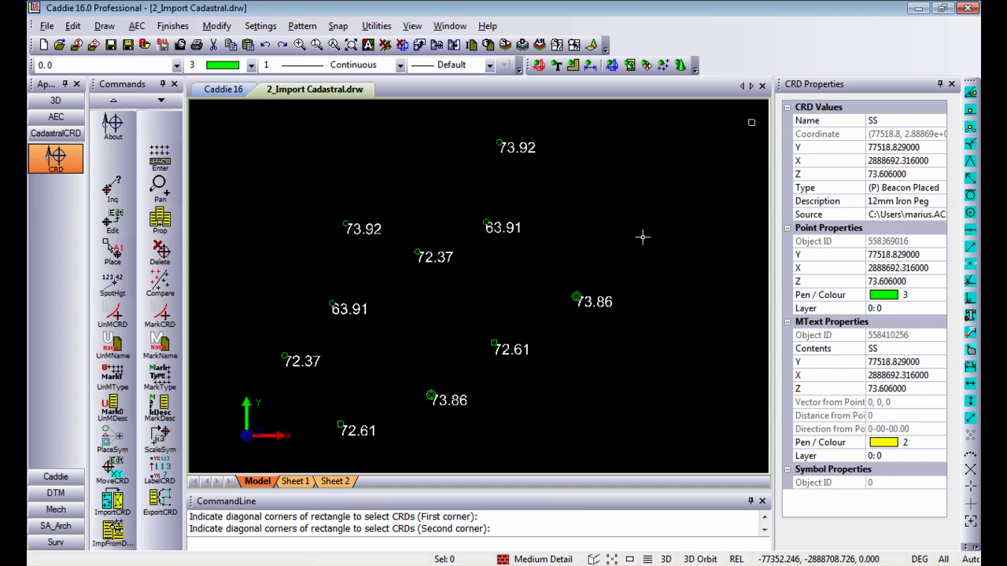
middle_click_drag(648, 234, 656, 232)
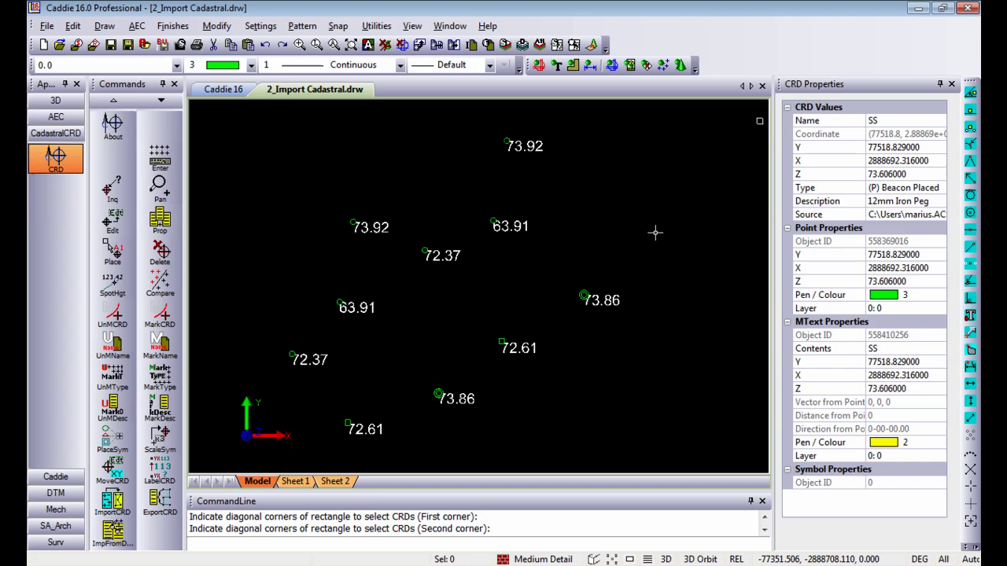
middle_click_drag(656, 232, 664, 229)
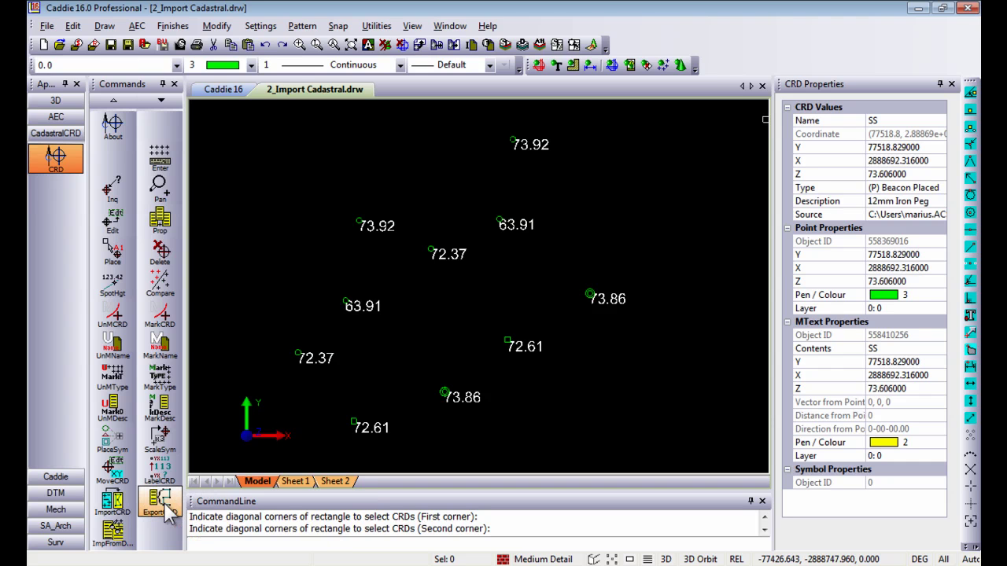
middle_click_drag(449, 307, 459, 306)
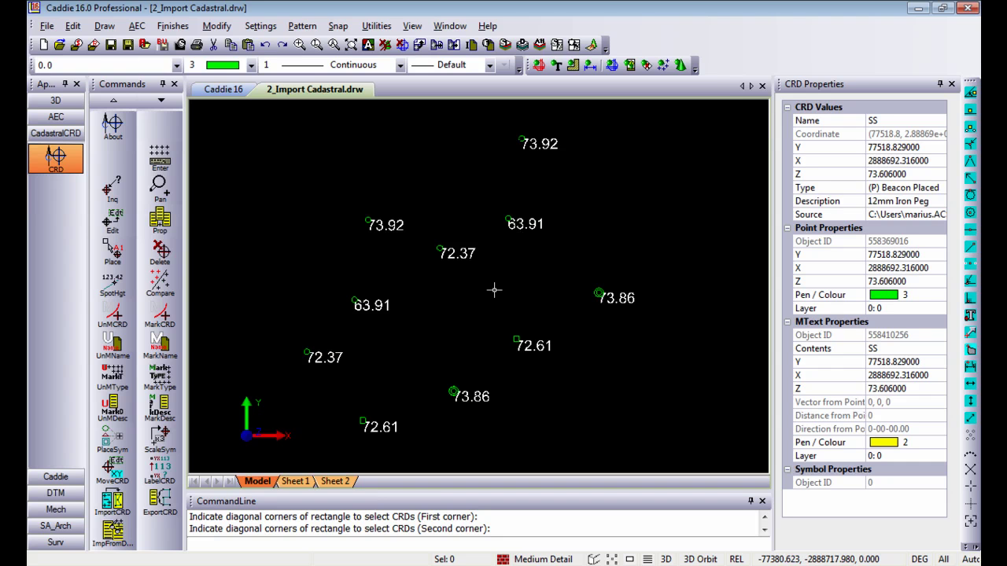
middle_click_drag(495, 290, 439, 289)
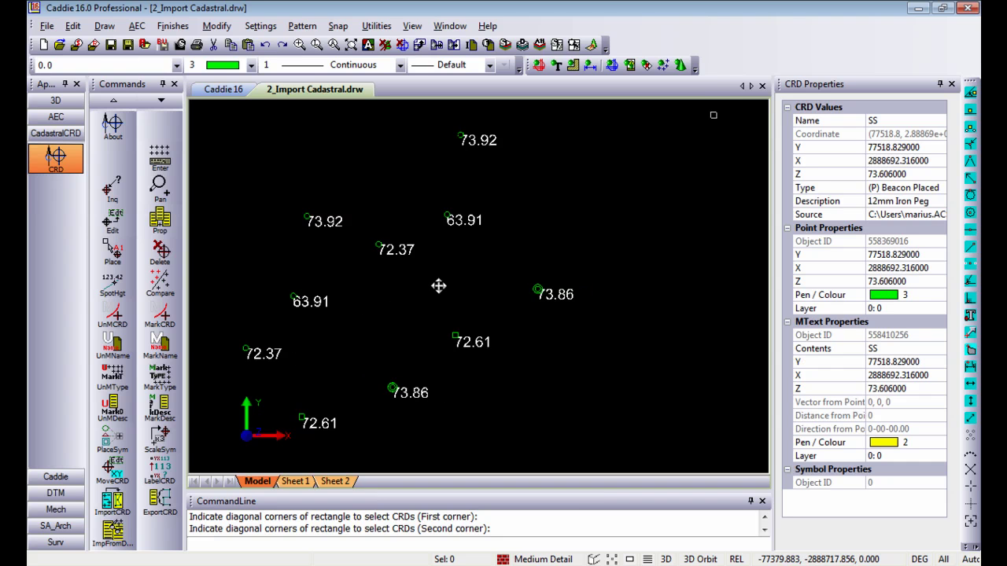